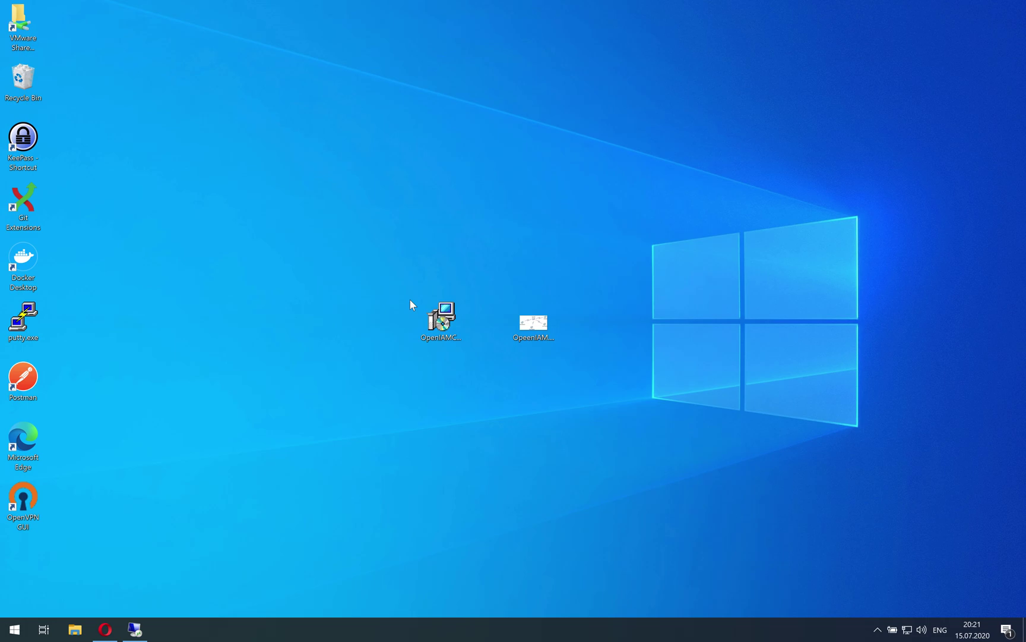
- Open the OpenIAM.png diagram from the desktop in Photos
double_click(532, 321)
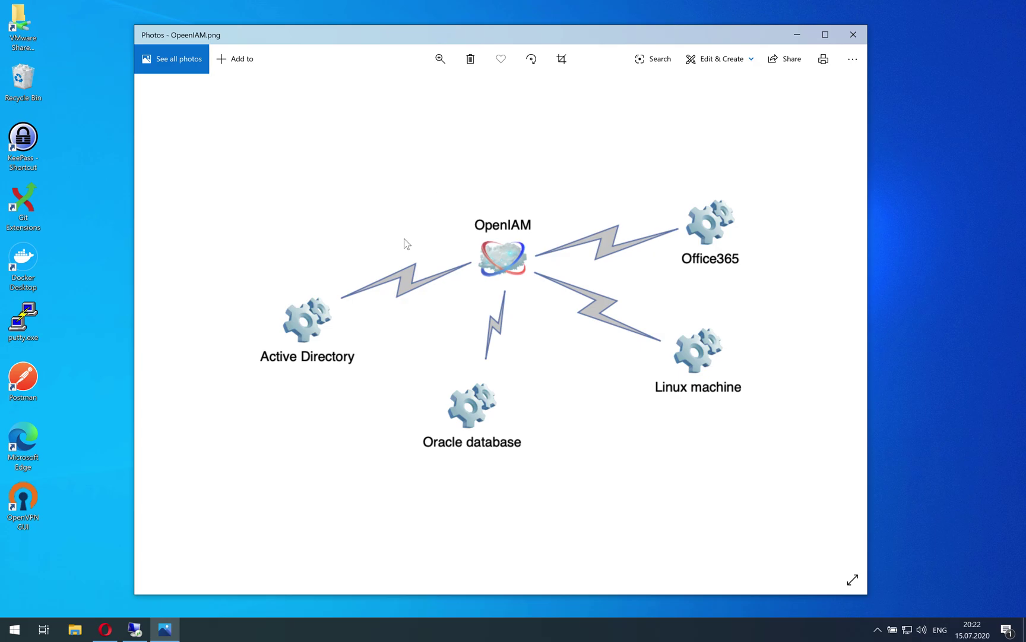
- Submit a login ID on the OpenIAM reset page, review the security questions, then minimize the browser
left_click(110, 633)
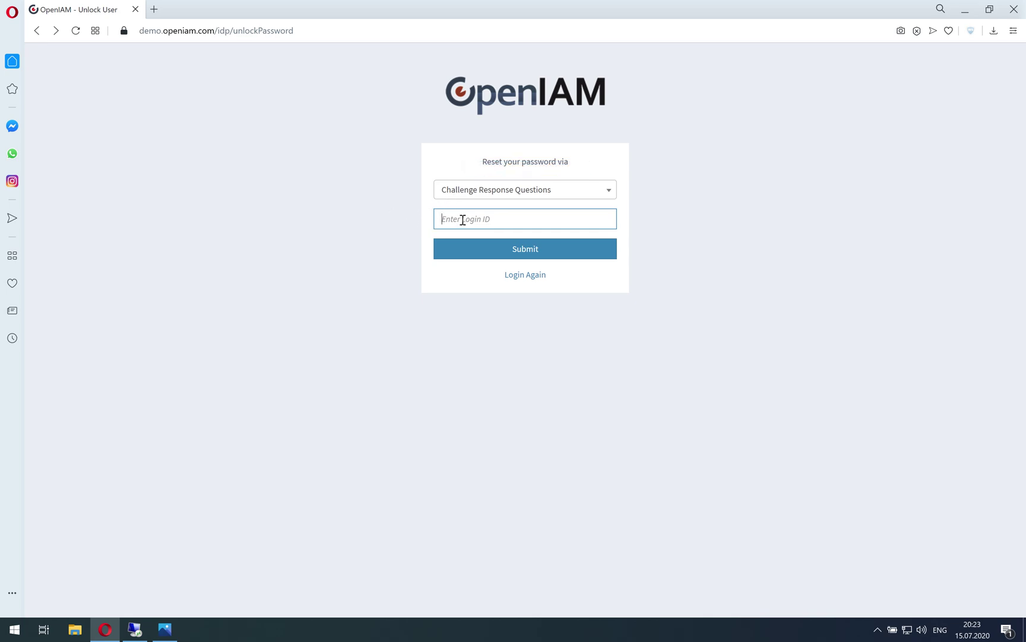
type("sysadmin")
left_click(491, 254)
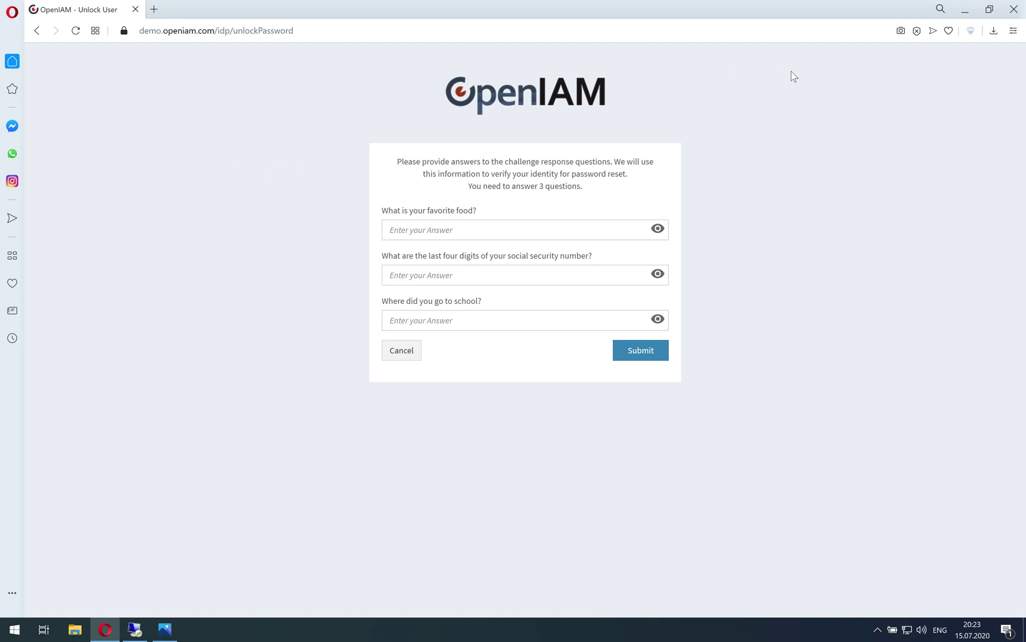
left_click(965, 13)
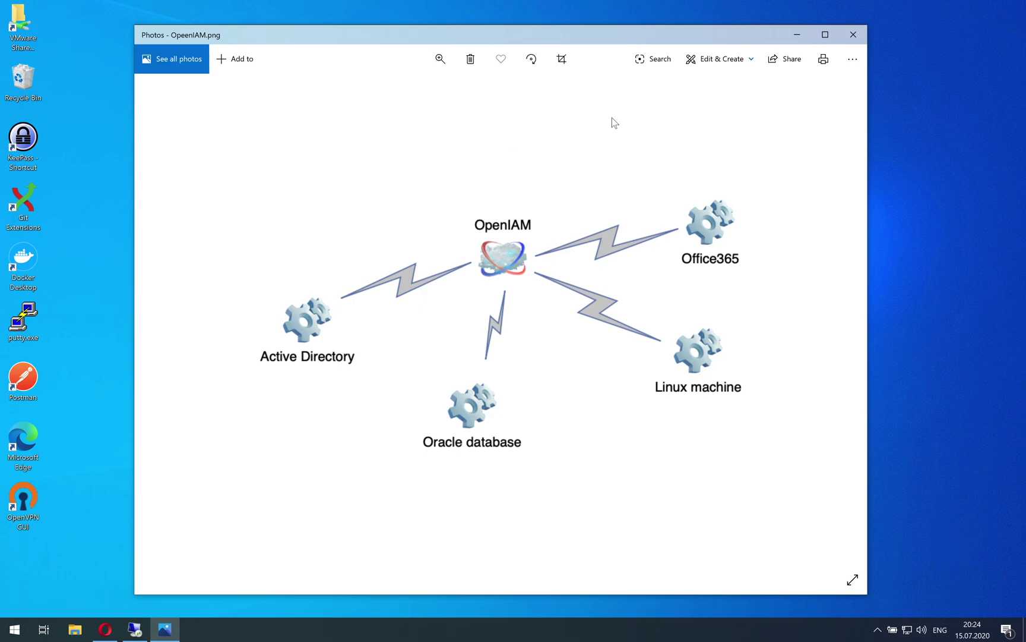
- Launch Remote Desktop Connection and connect to 10.50.41.208, accepting its certificate, then minimize the session
left_click(796, 36)
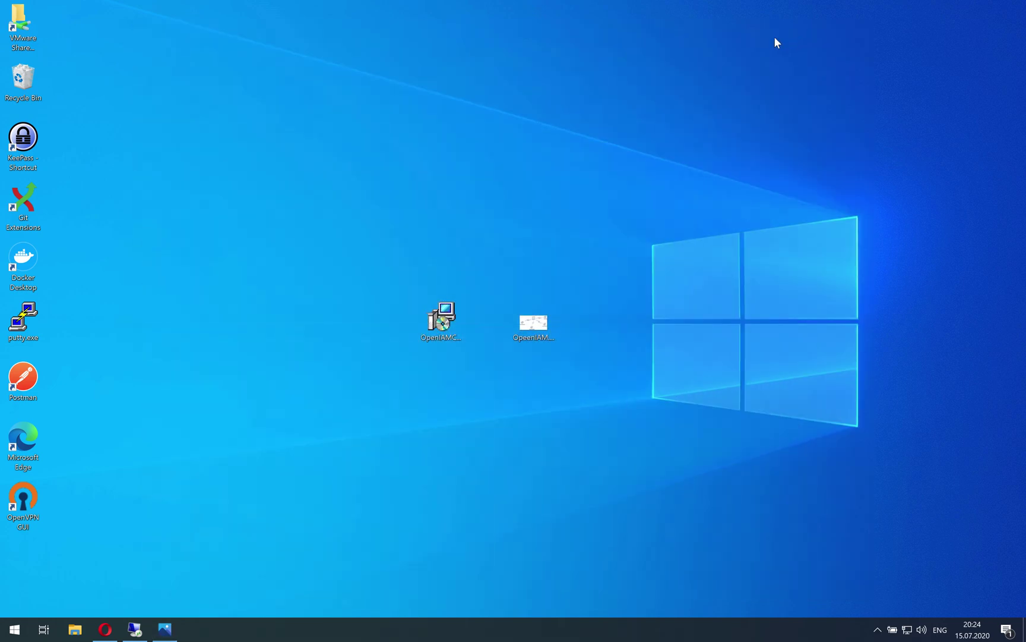
left_click(15, 628)
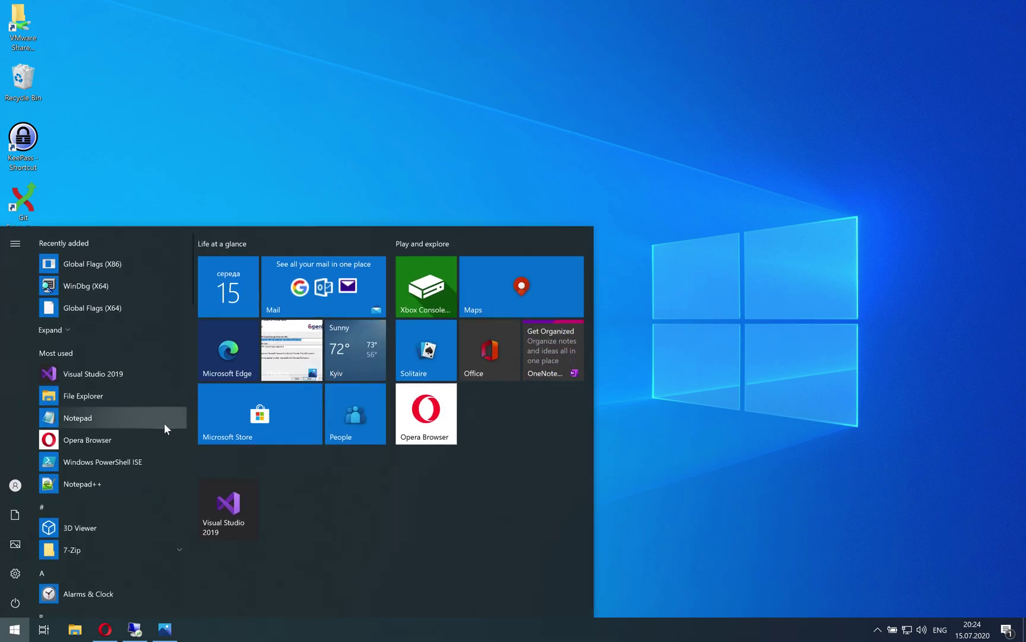
type("r")
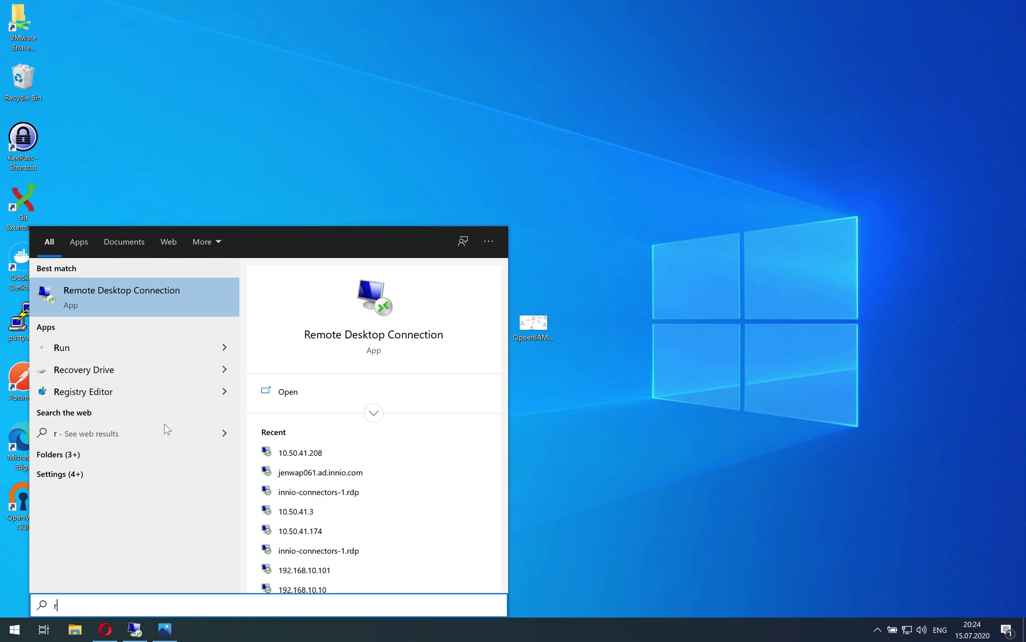
key("Return")
left_click(549, 250)
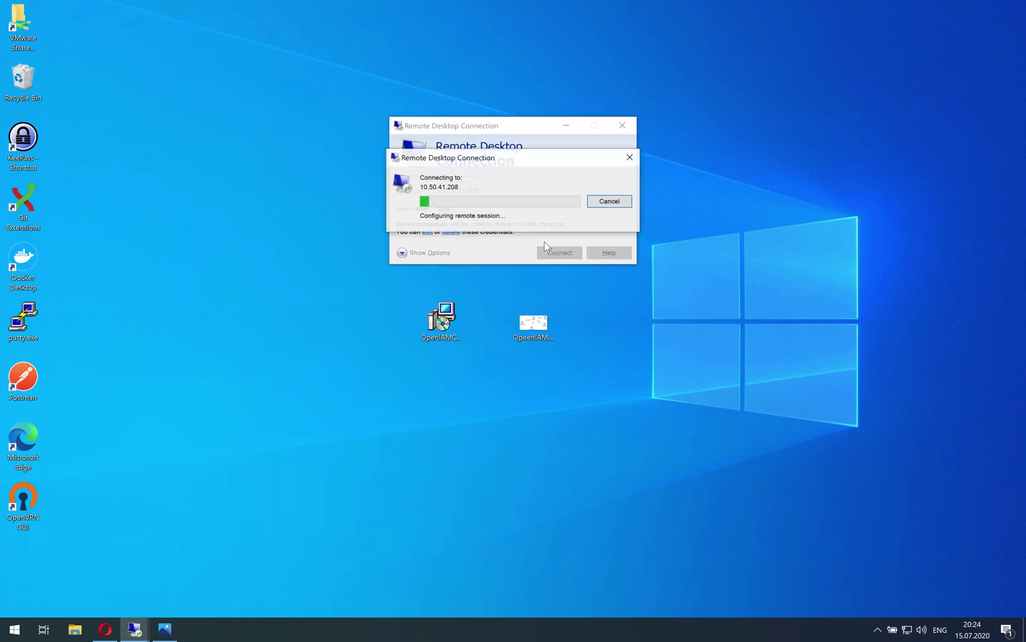
left_click(566, 288)
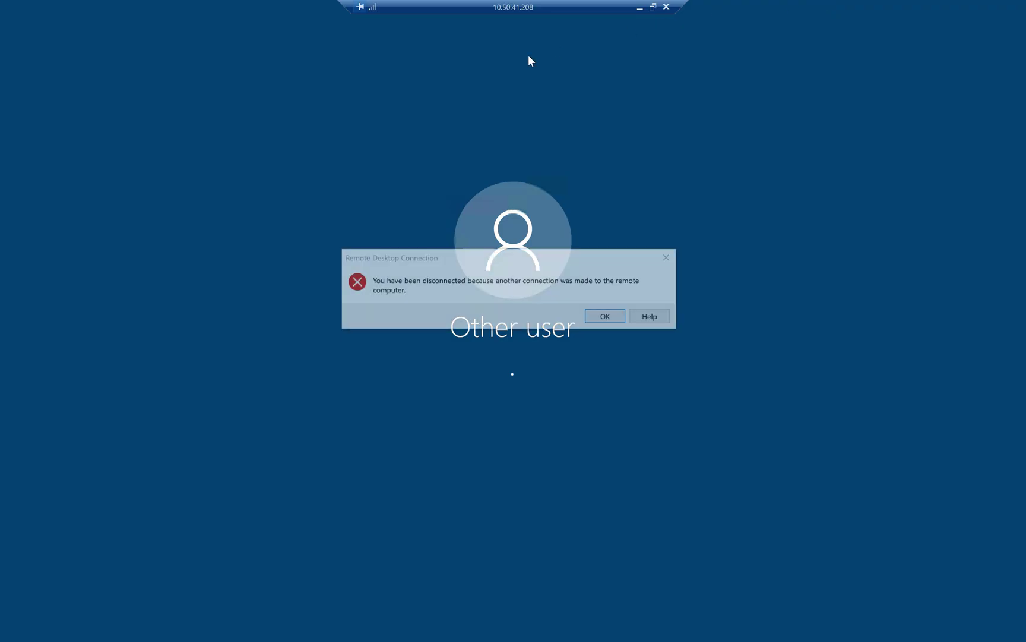
left_click(607, 317)
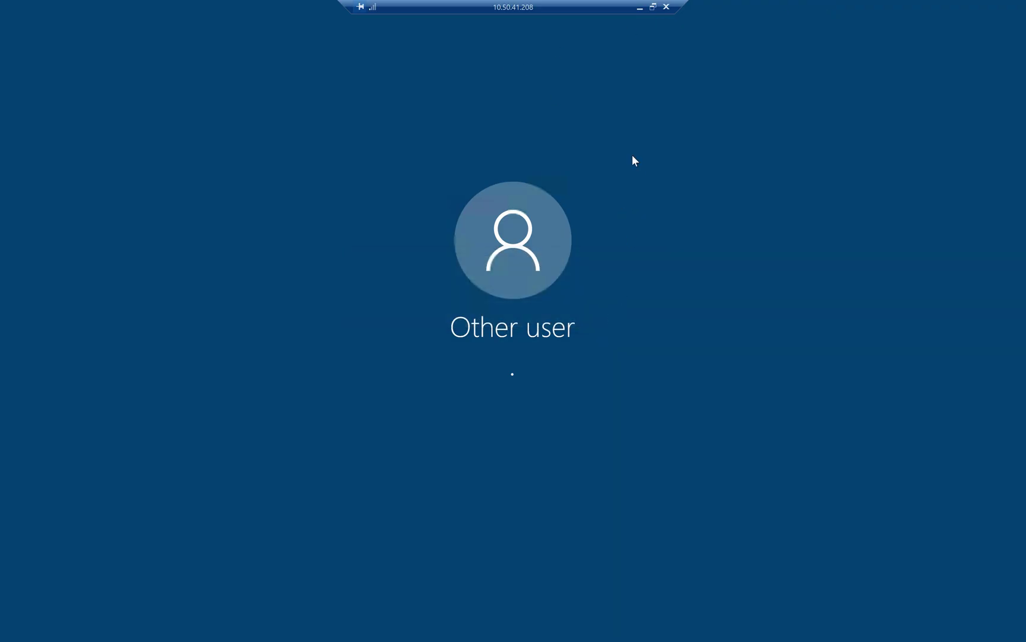
left_click(641, 9)
- Copy OpenIAMCPInstaller.msi onto the remote desktop and launch it there
left_click(621, 126)
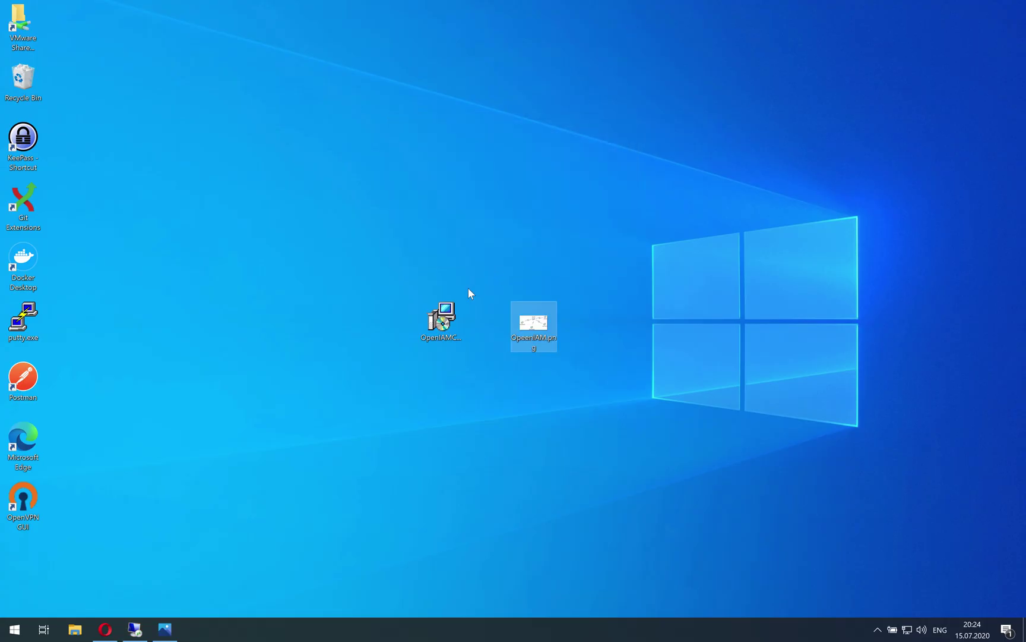
left_click(456, 306)
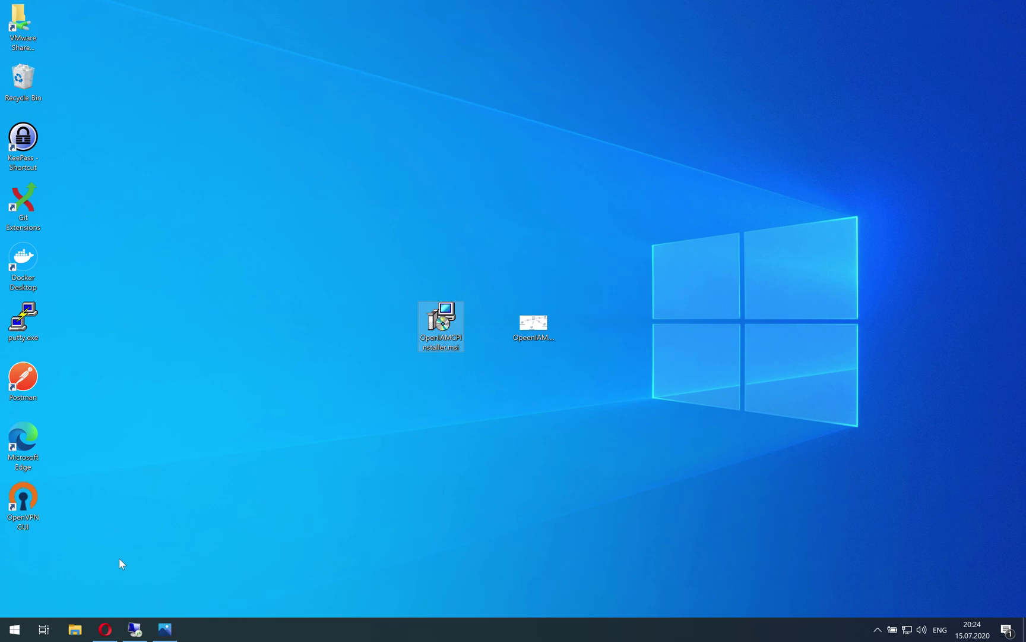
left_click(134, 628)
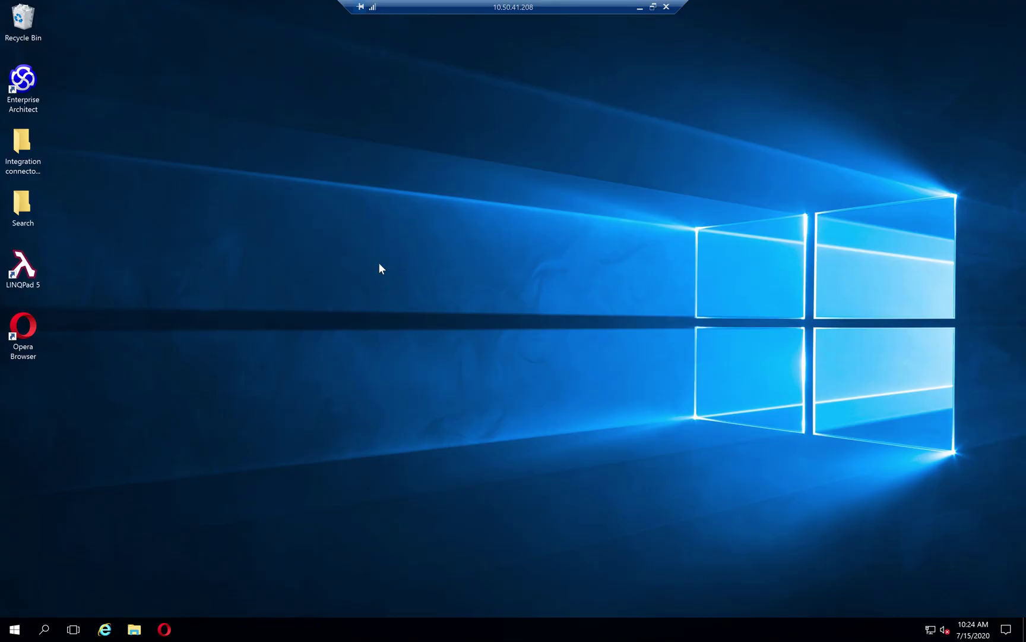
left_click(379, 263)
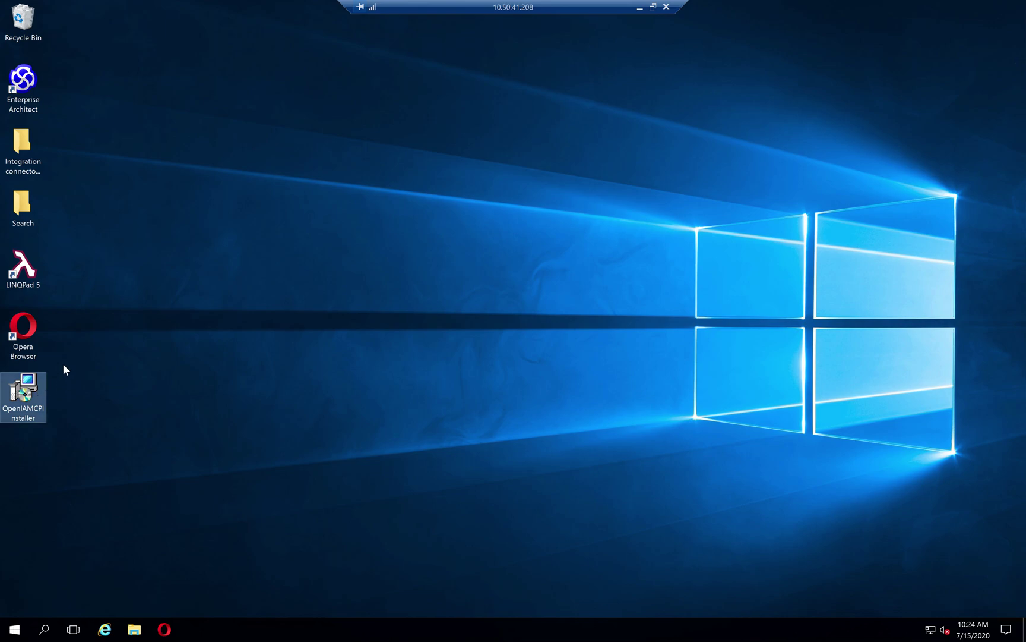
double_click(22, 397)
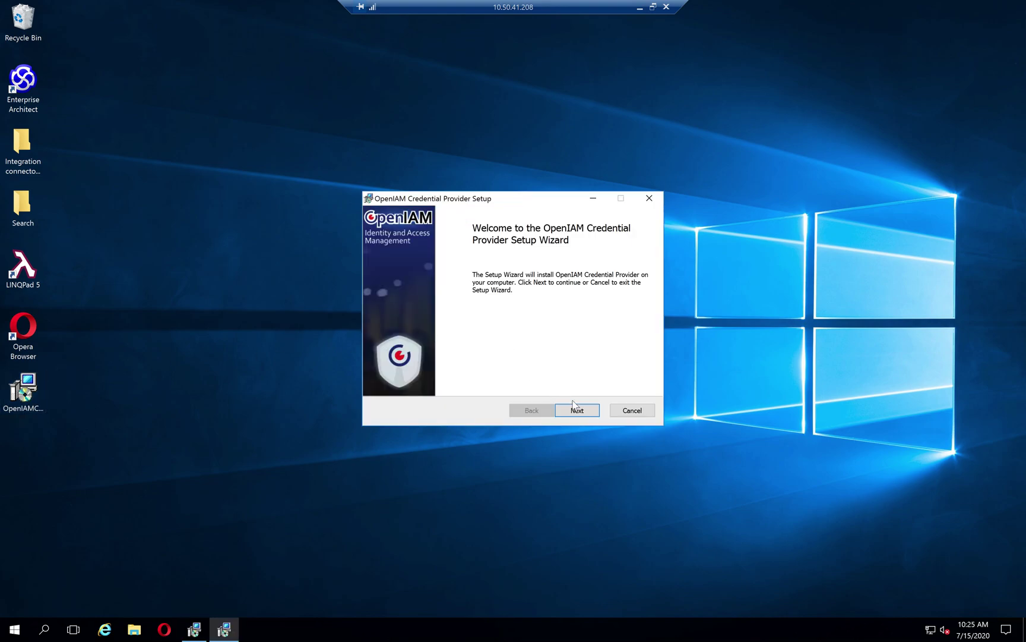
- Advance the setup wizard to Settings and cancel the duplicate installer instance
left_click(582, 411)
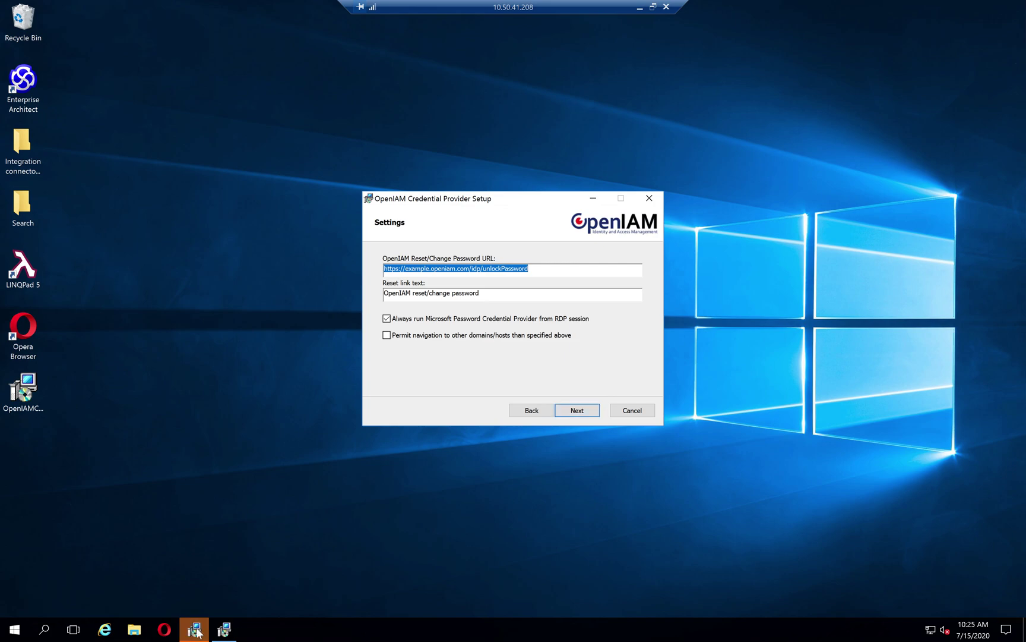
left_click(196, 630)
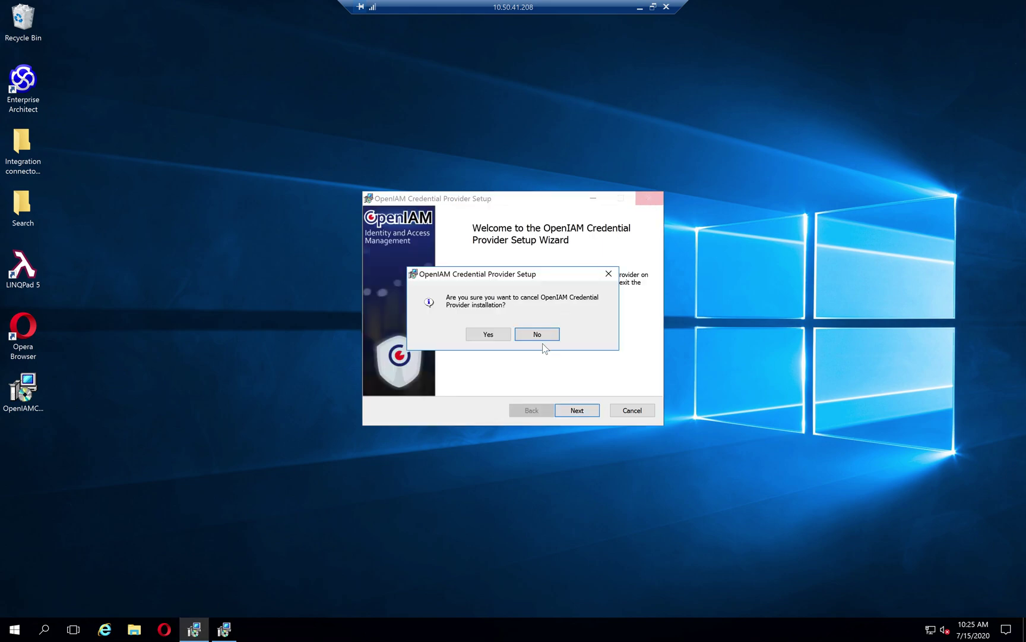
left_click(501, 334)
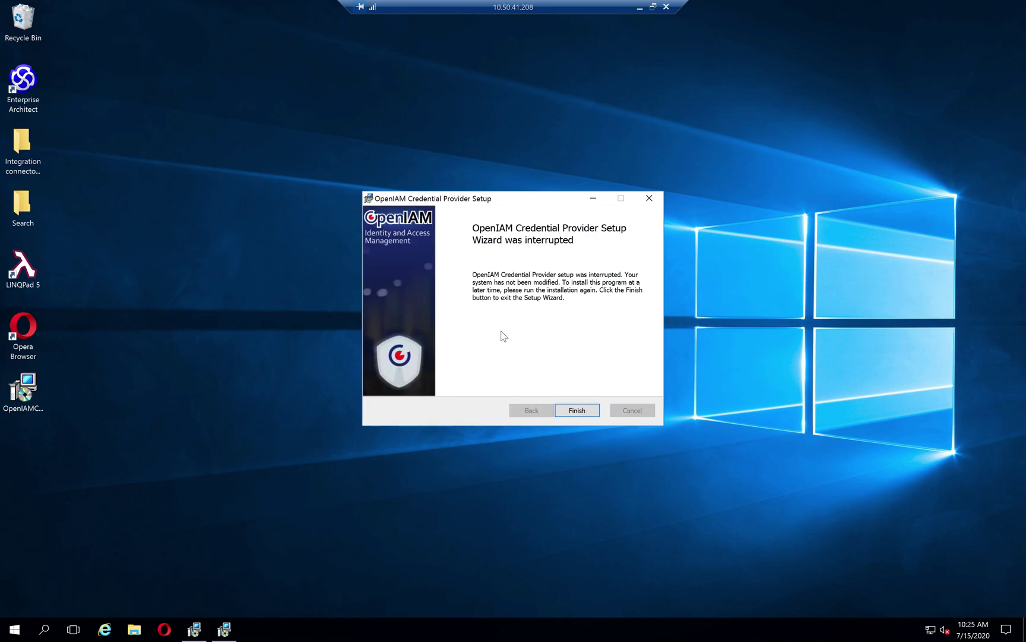
left_click(566, 404)
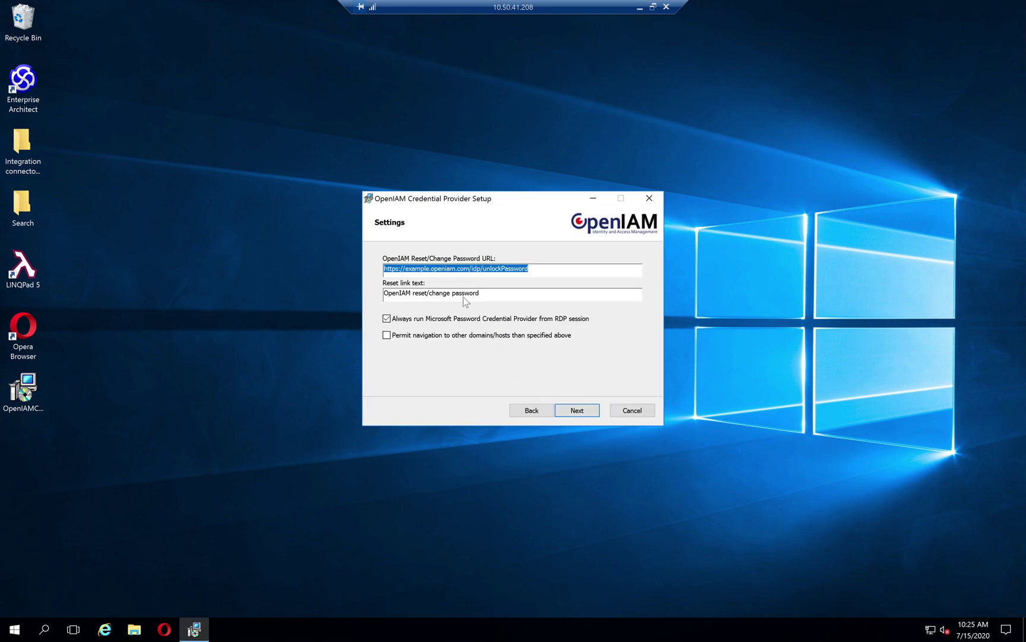
- Select the example host name within the reset password URL for replacement
left_click(423, 270)
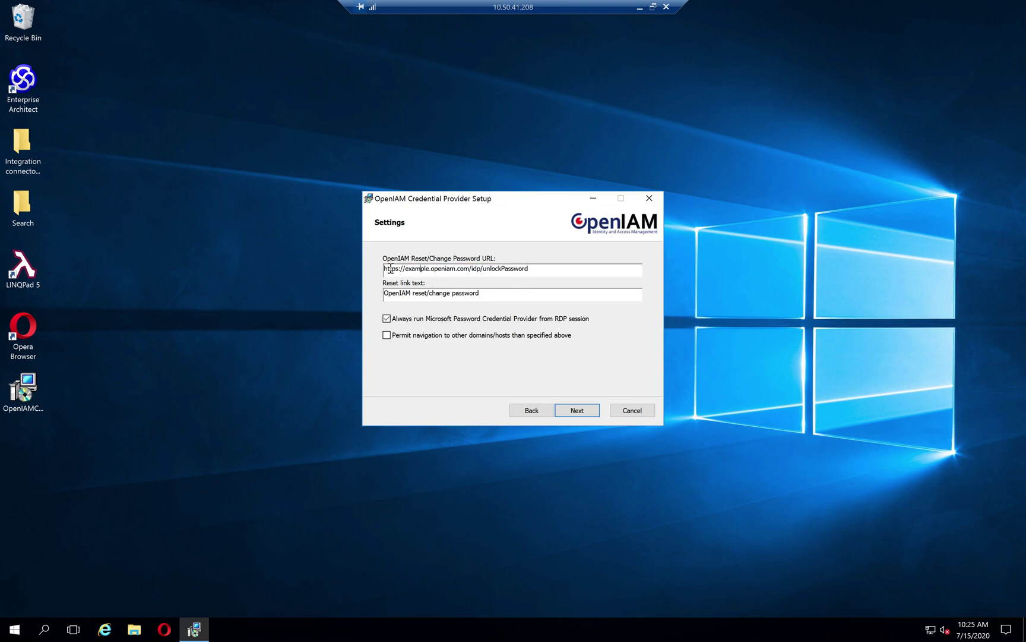
left_click_drag(384, 269, 564, 272)
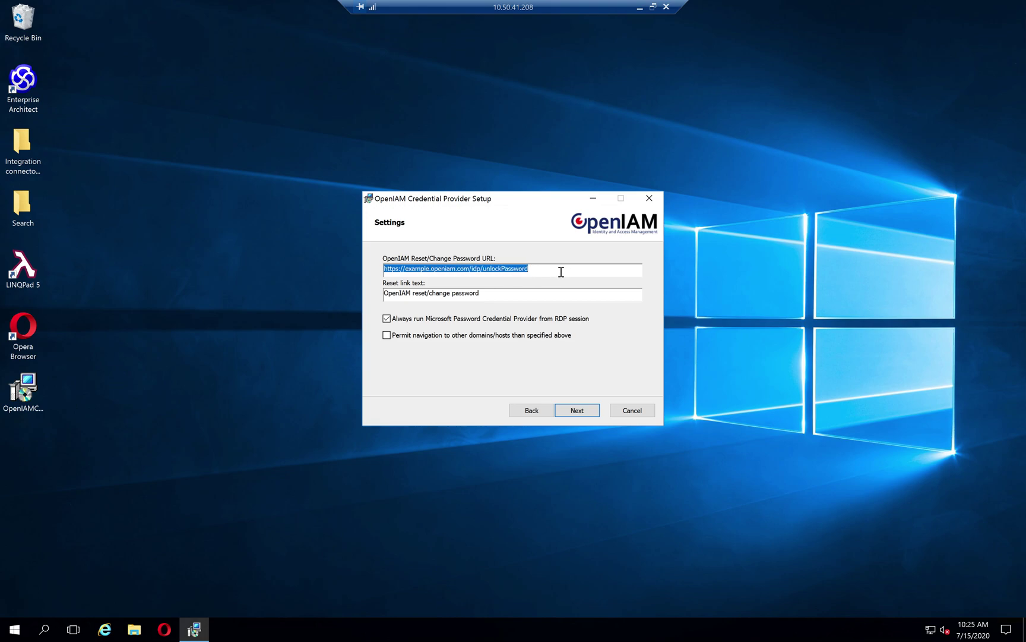
left_click(555, 270)
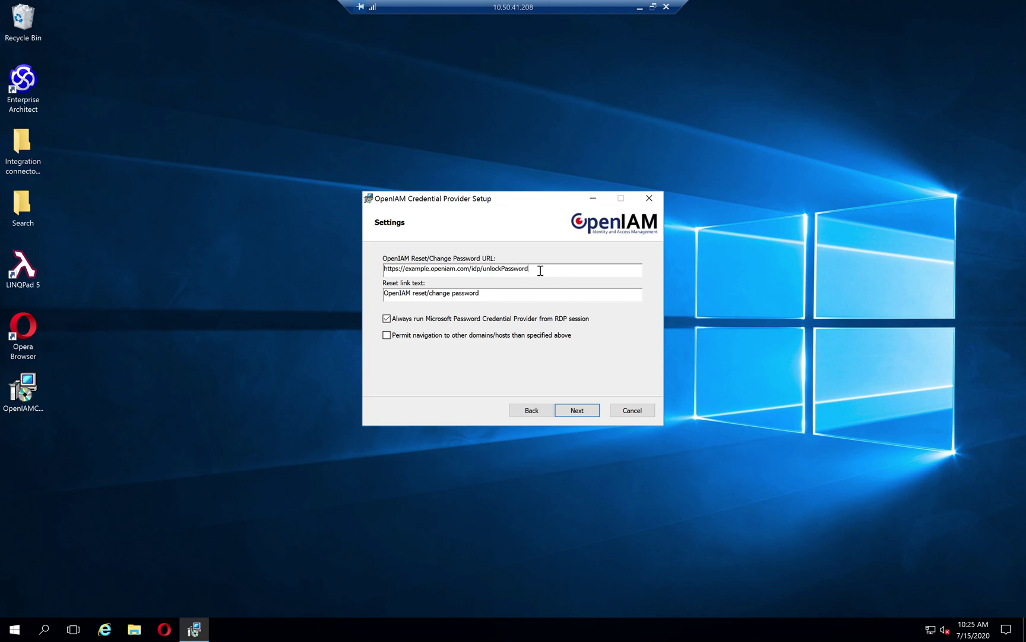
left_click_drag(527, 269, 381, 271)
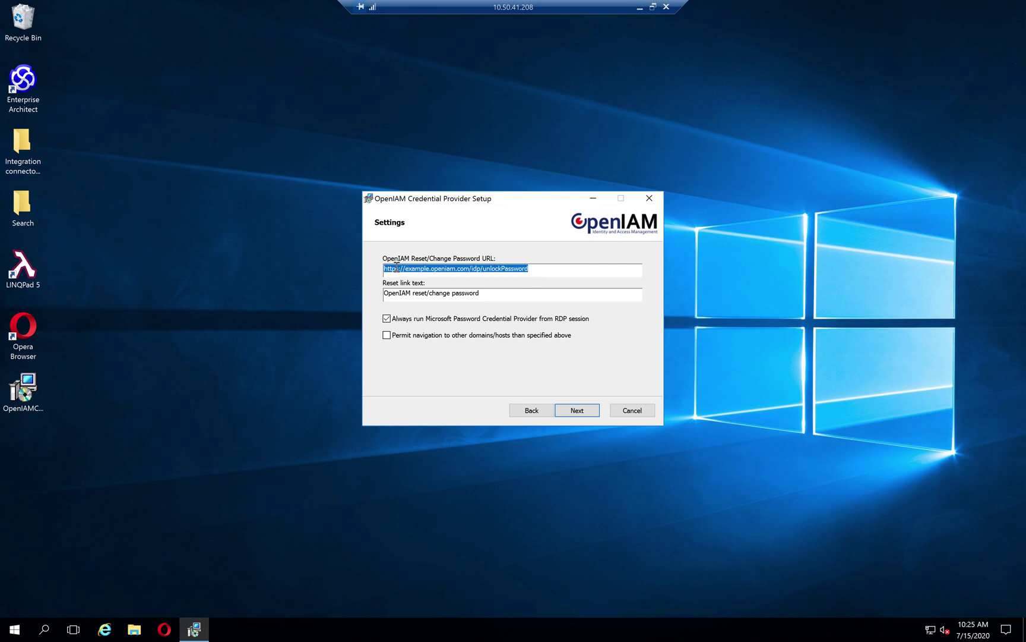
left_click(407, 268)
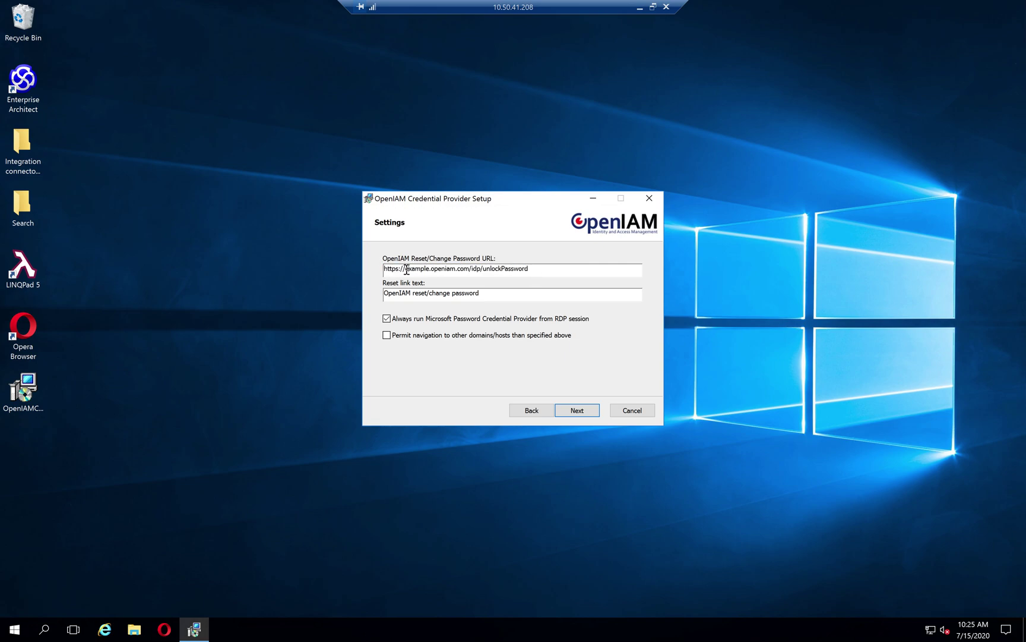
left_click_drag(407, 269, 435, 269)
- Change the URL host to 'demo' and trim the trailing htm after unlockPassword
type("demo")
type(".htm")
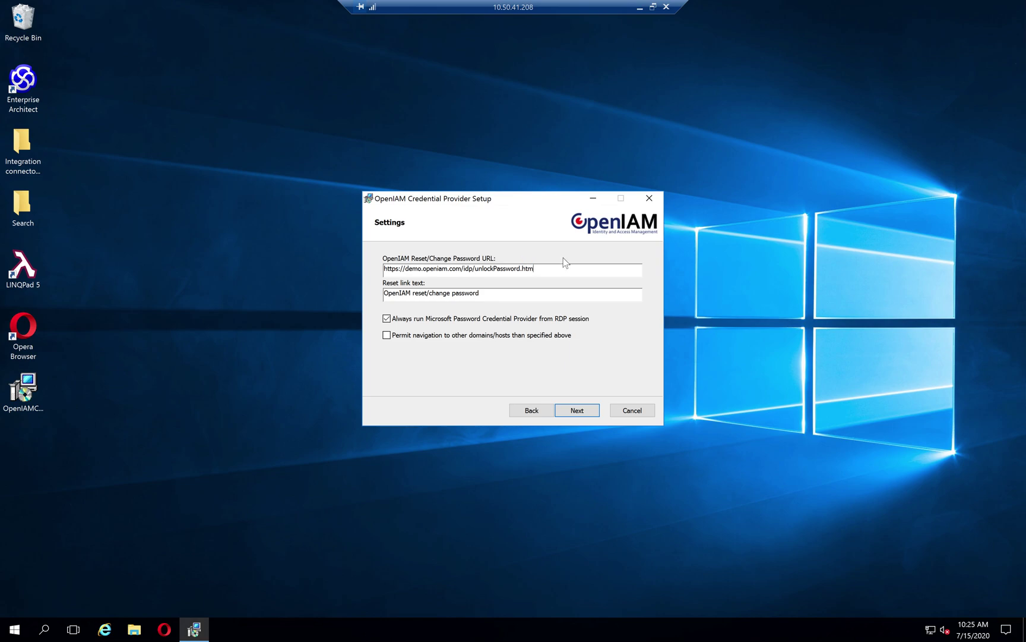
key("BackSpace")
key("BackSpace")
key("BackSpace")
- Replace the reset link text with 'Test reset password'
left_click(497, 296)
left_click_drag(434, 292, 378, 291)
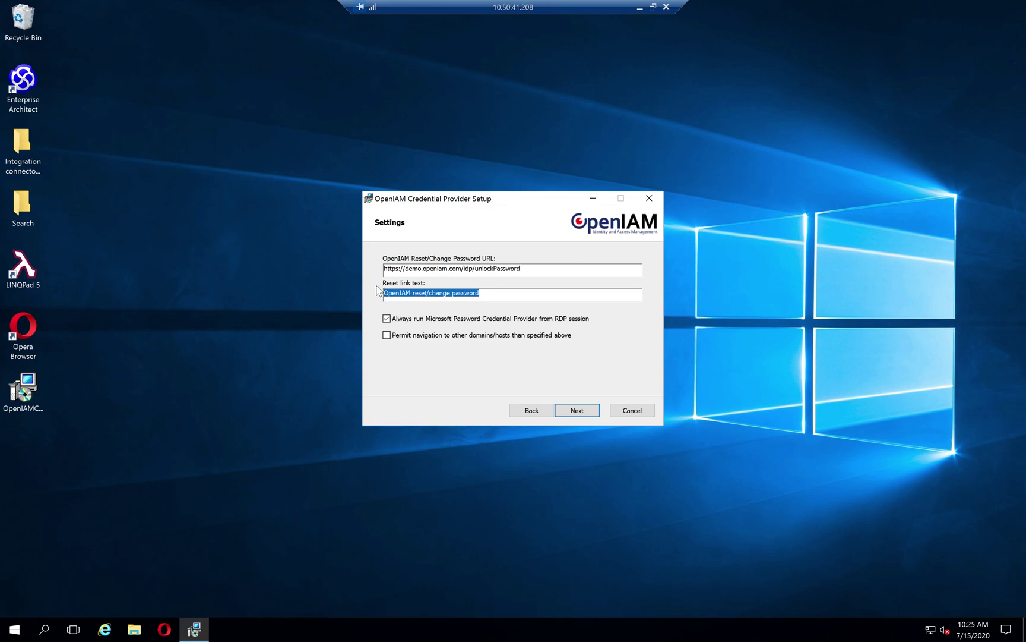
type("Test reset password")
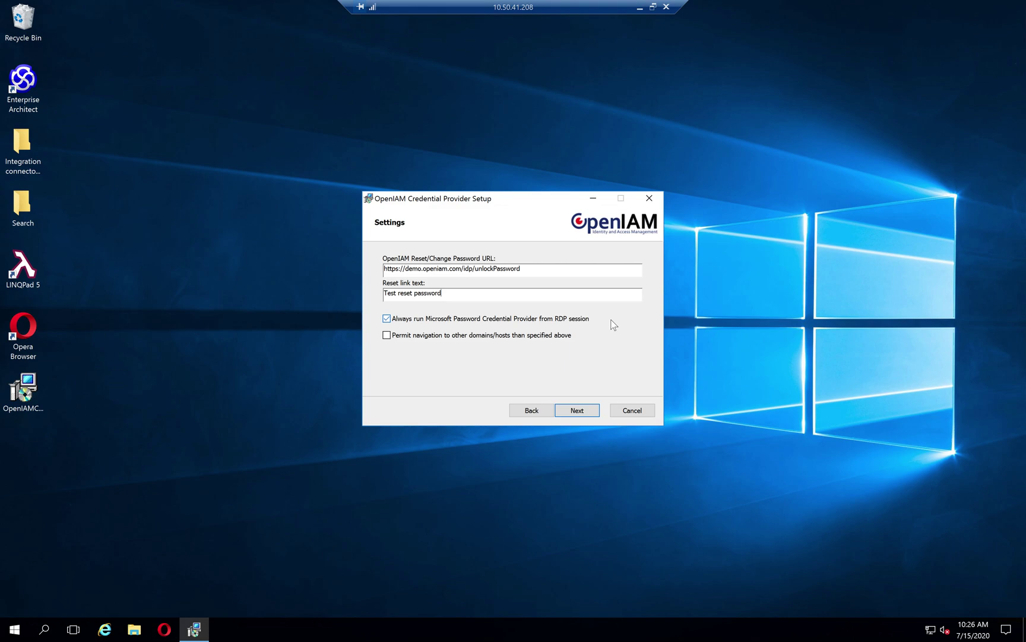
- Uncheck 'Always run Microsoft Password Credential Provider from RDP session'
left_click(388, 319)
left_click_drag(406, 268, 462, 268)
left_click(484, 268)
- Install the credential provider with admin approval and finish setup
left_click(581, 411)
left_click(581, 411)
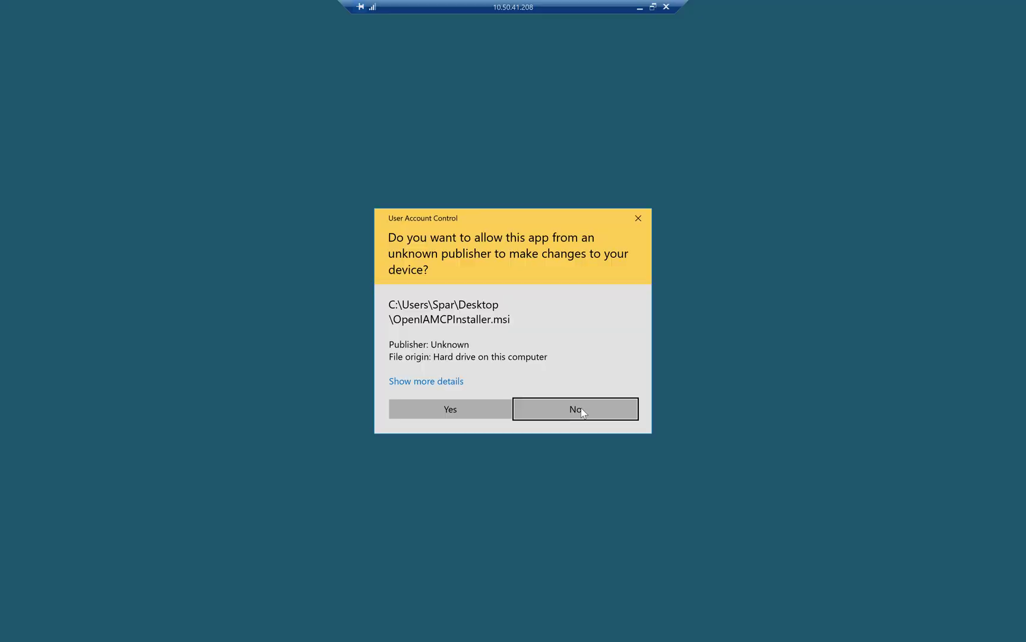
left_click(473, 409)
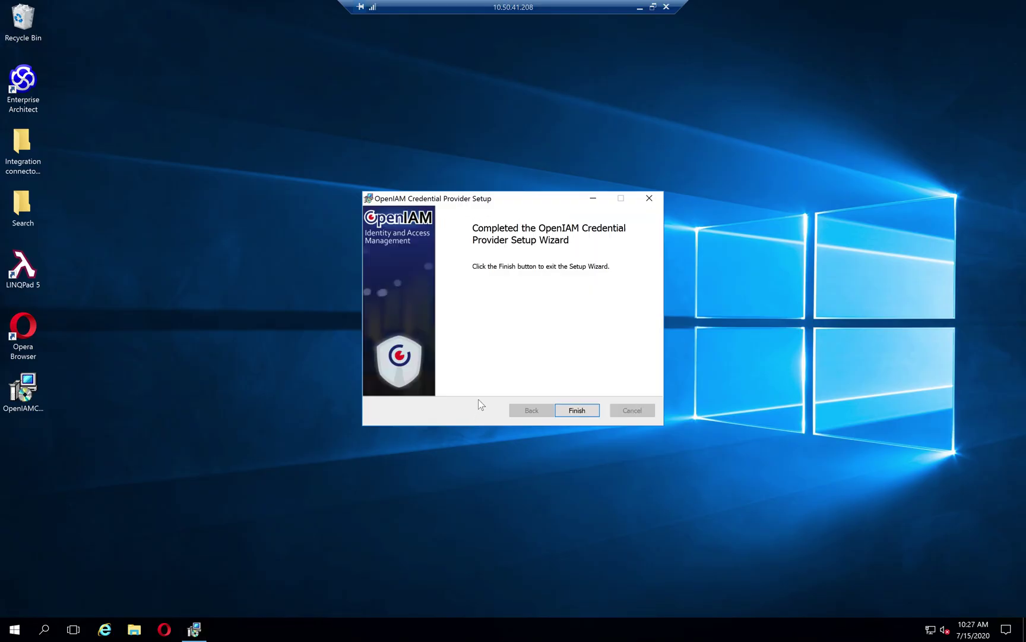
left_click(566, 412)
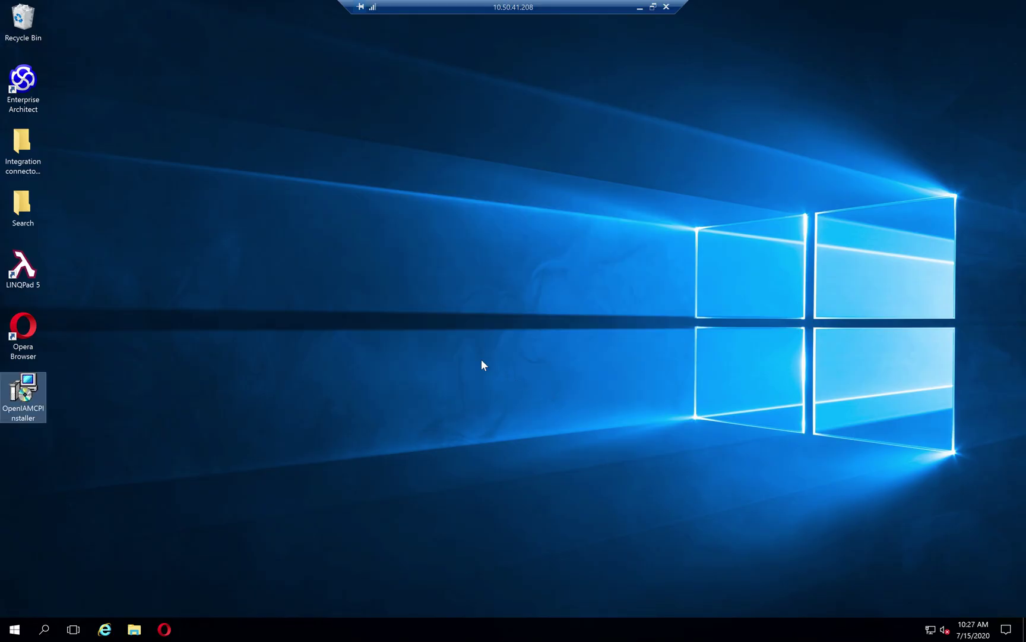
- Disconnect from the remote server via its Start menu power options
left_click(14, 628)
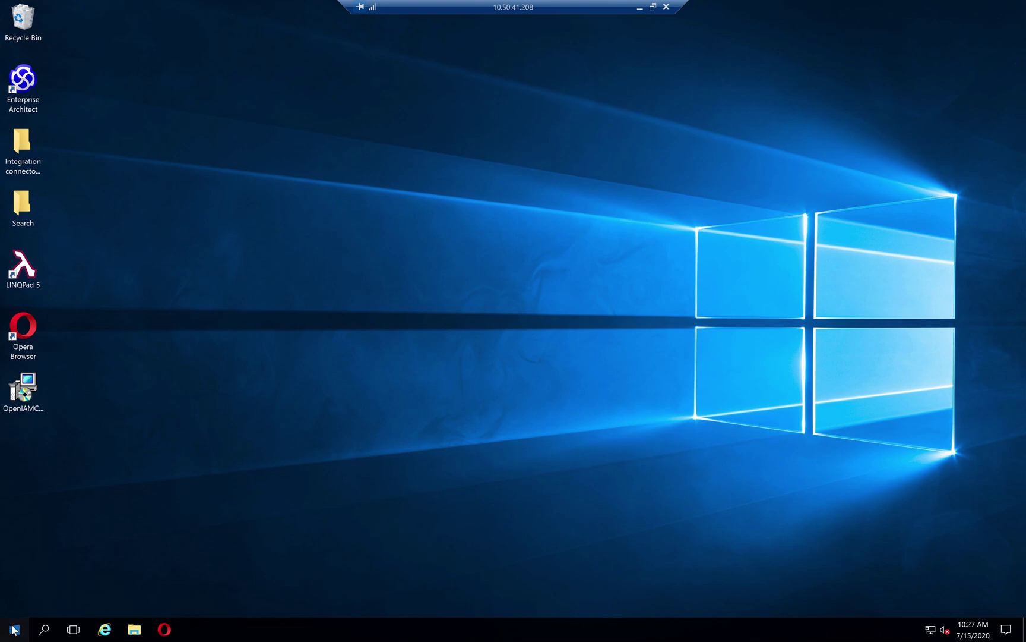
left_click(14, 602)
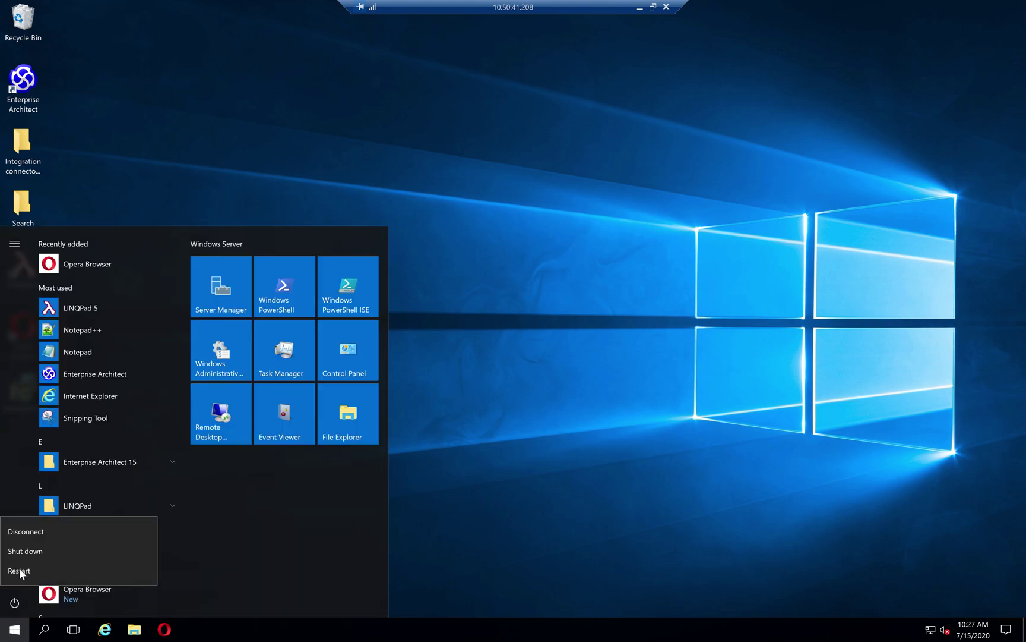
left_click(28, 530)
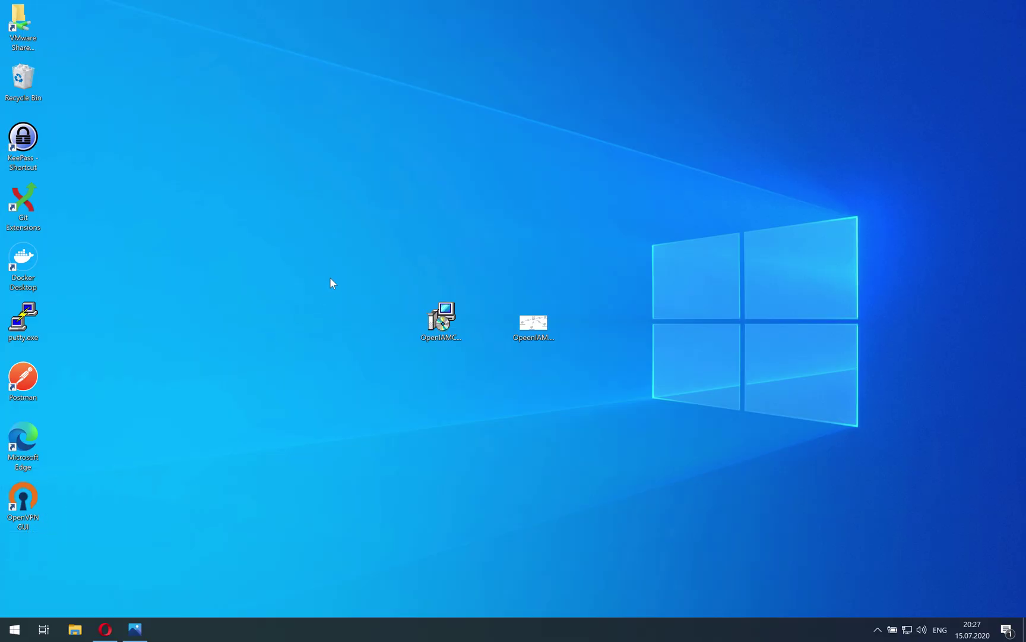
- Reconnect to 10.50.41.208 with Remote Desktop Connection, accepting the certificate warning
left_click(14, 628)
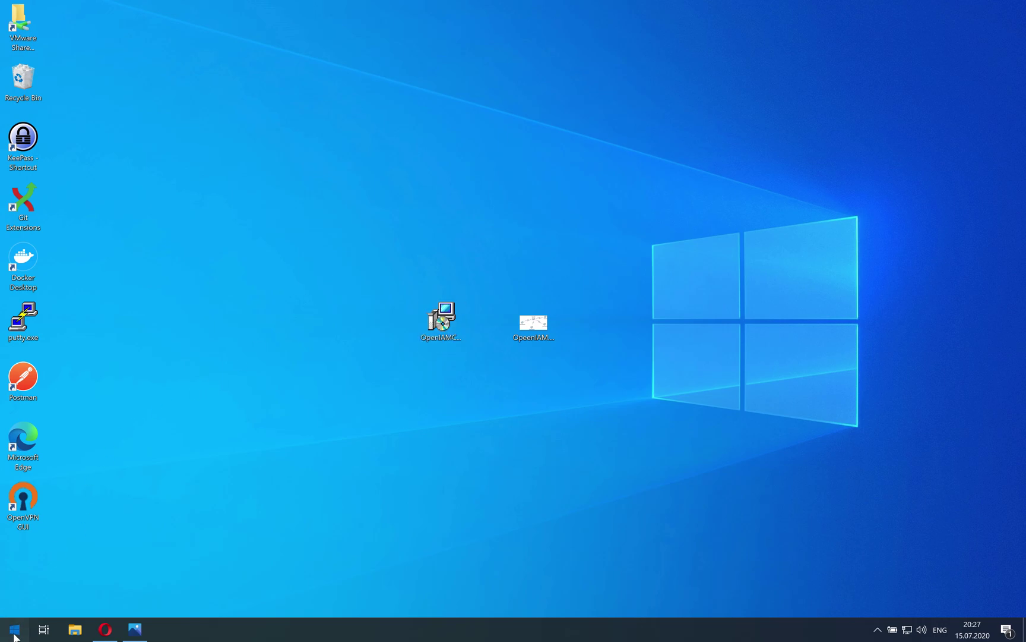
type("rem")
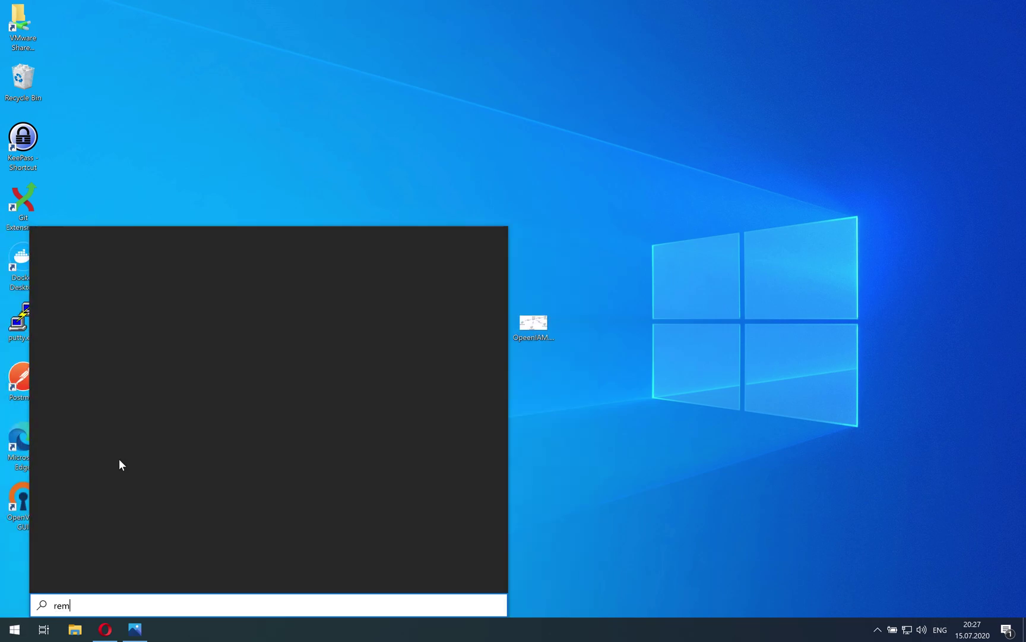
left_click(110, 290)
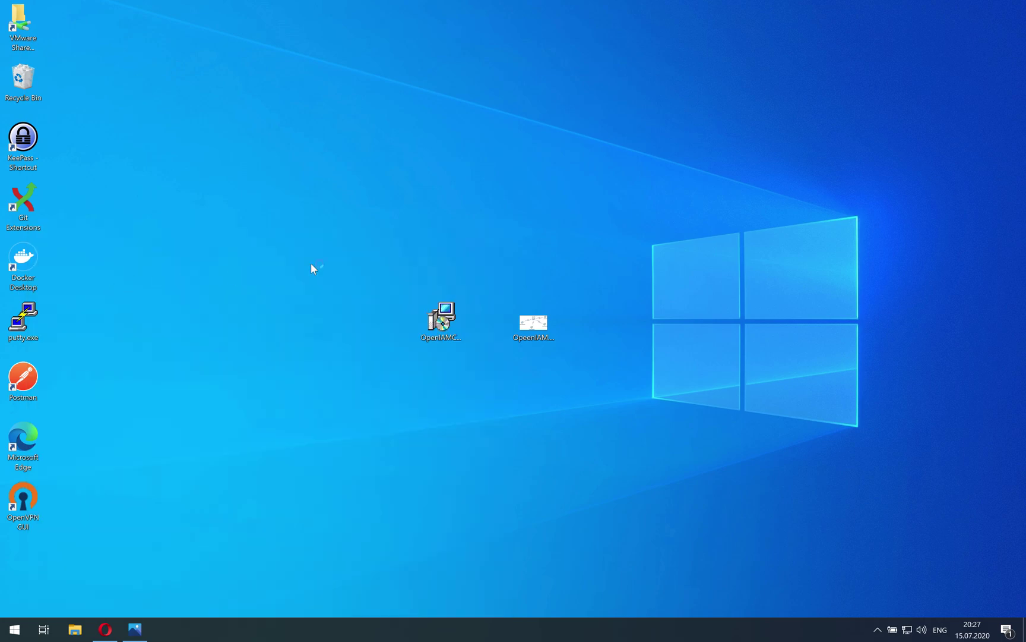
left_click(553, 252)
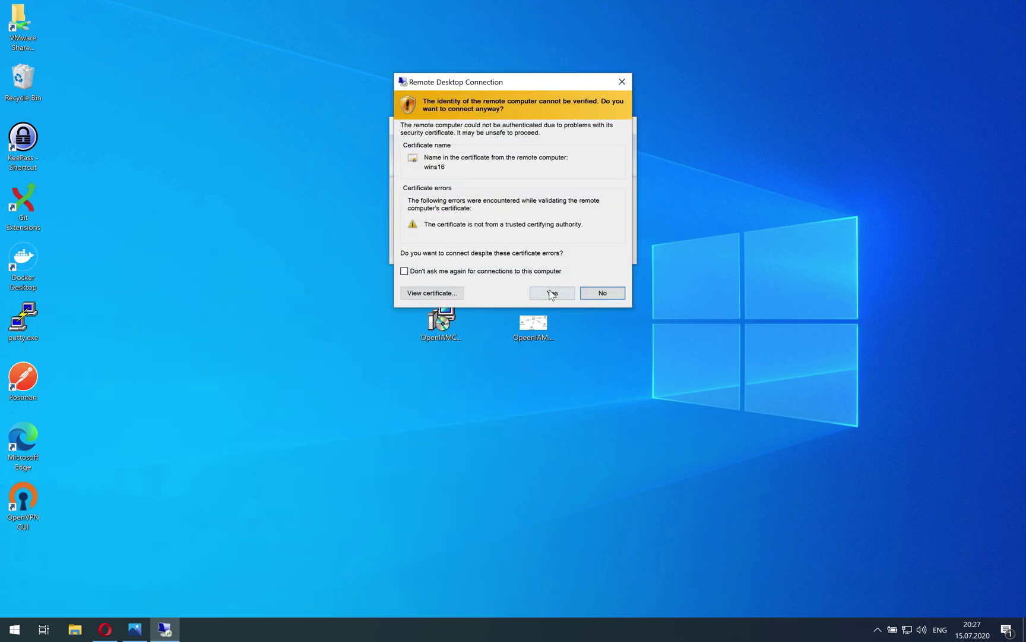
left_click(552, 294)
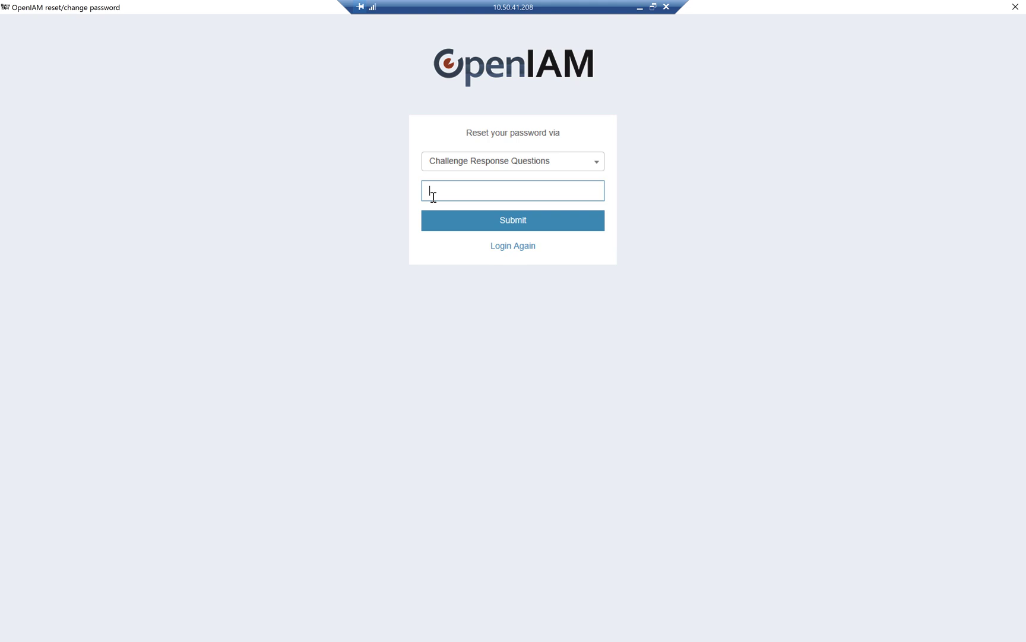
type("sysadmin")
left_click(509, 222)
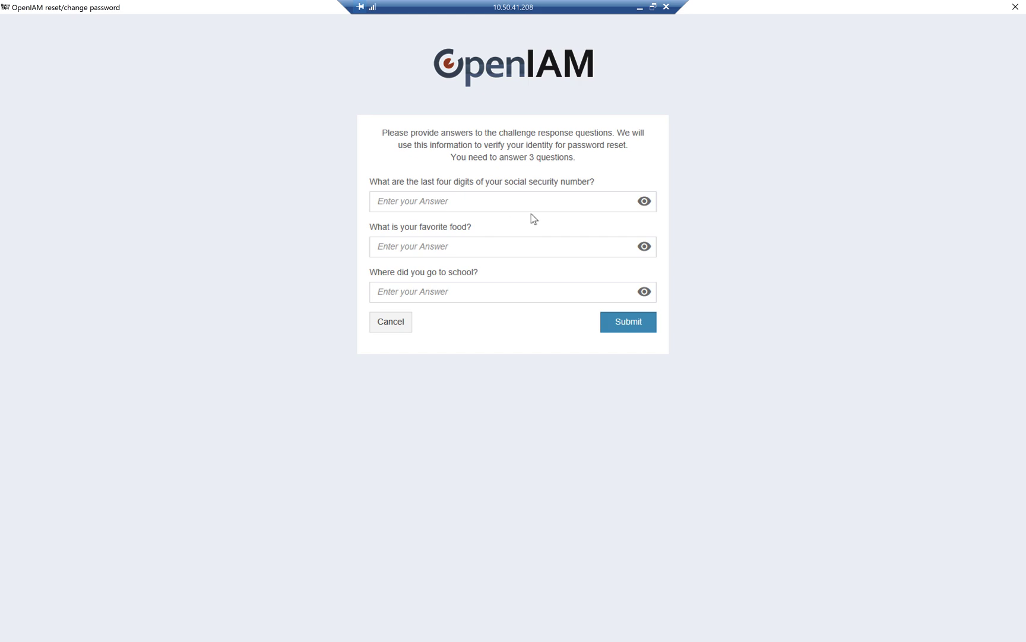
left_click(1017, 7)
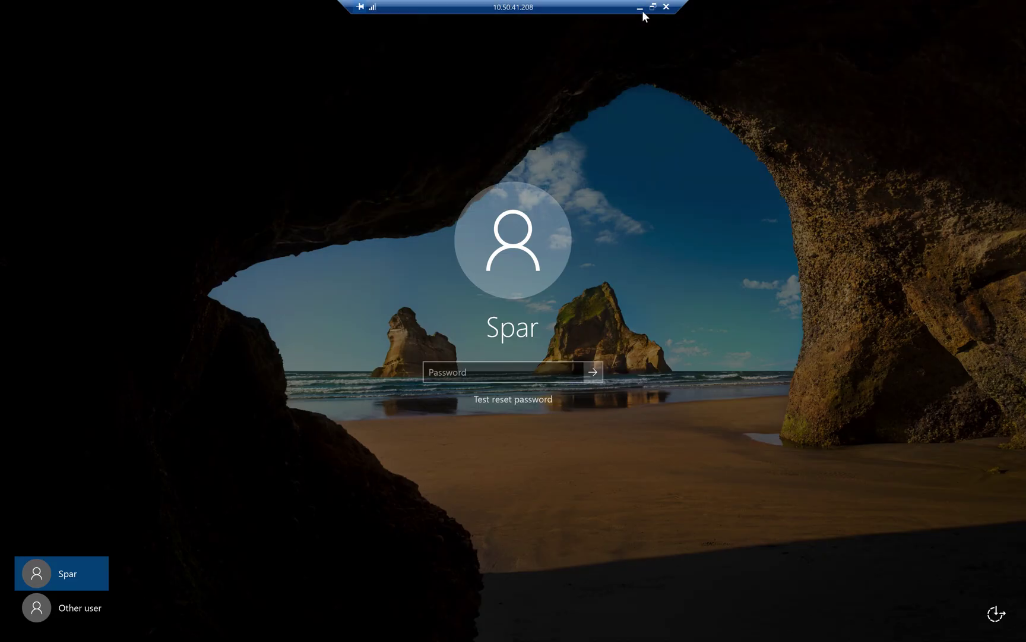
- Glance at OpenIAM.png locally, then sign in to 10.50.41.208 with the account password
left_click(640, 7)
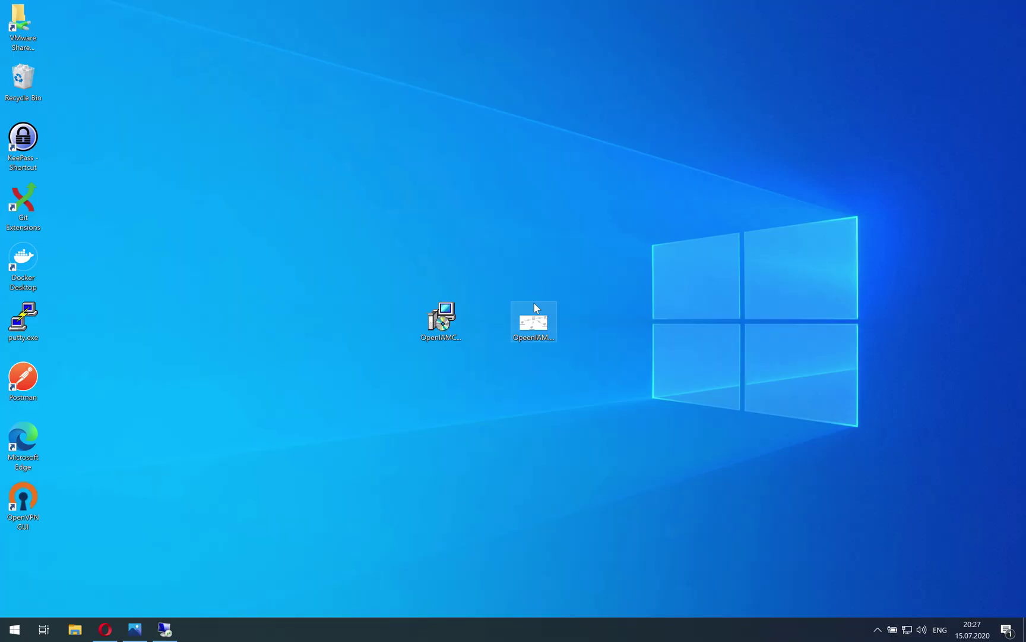
double_click(538, 319)
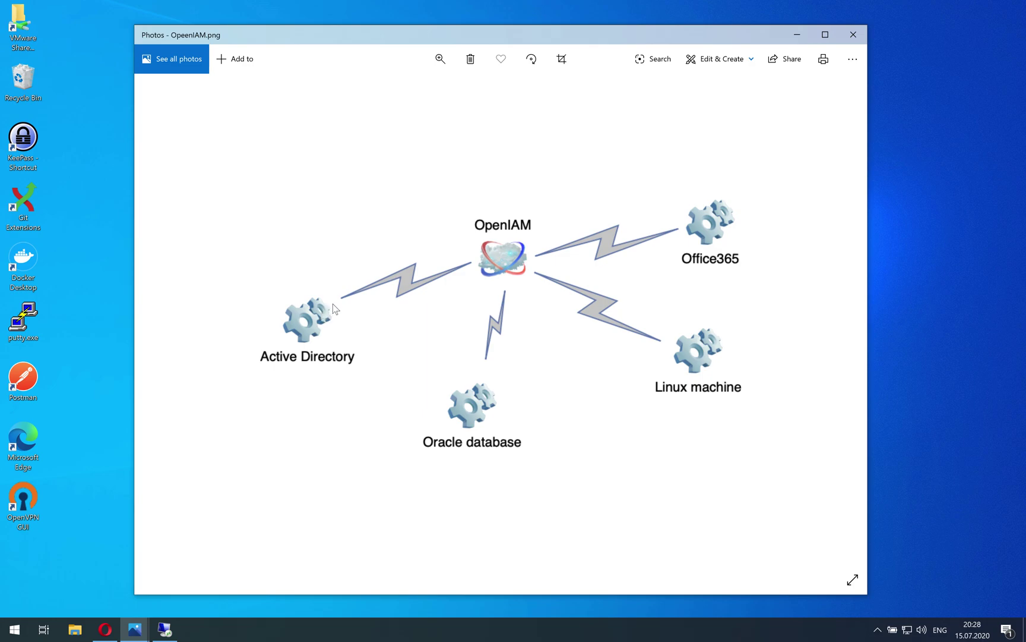
left_click(165, 629)
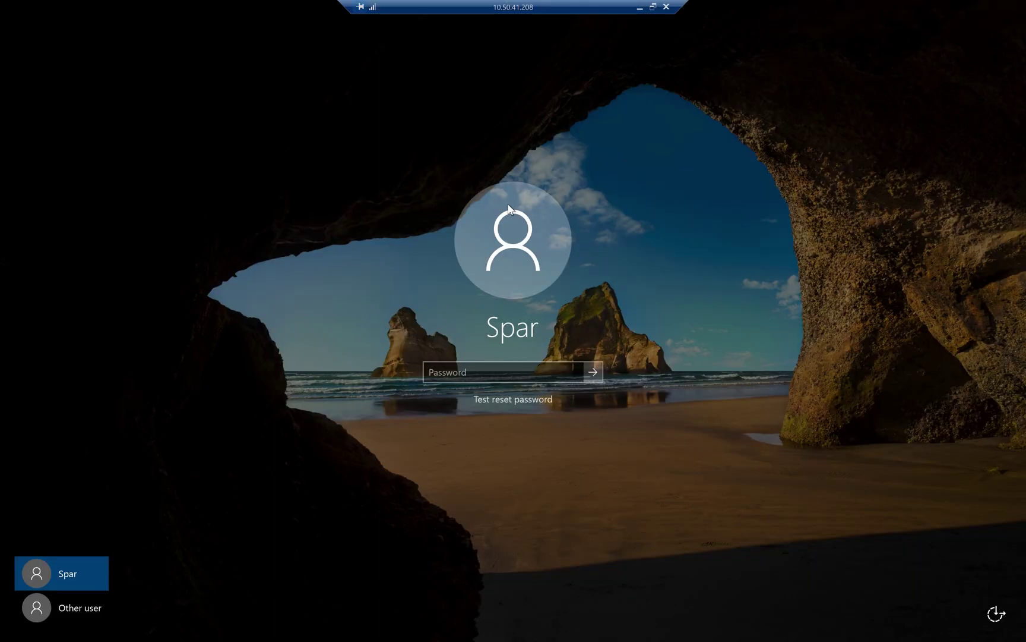
left_click(449, 371)
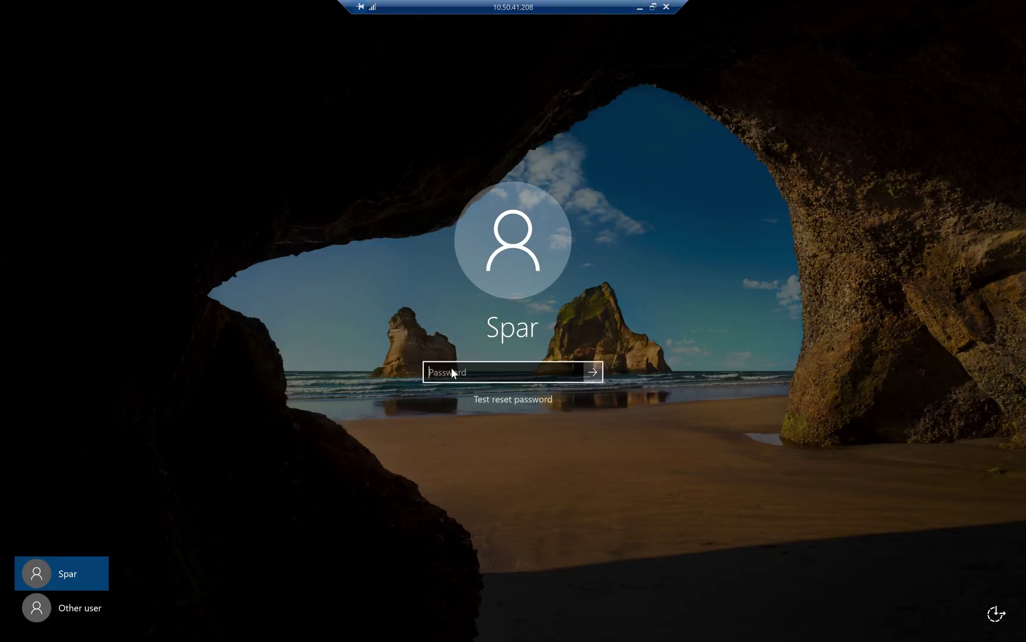
type("*********")
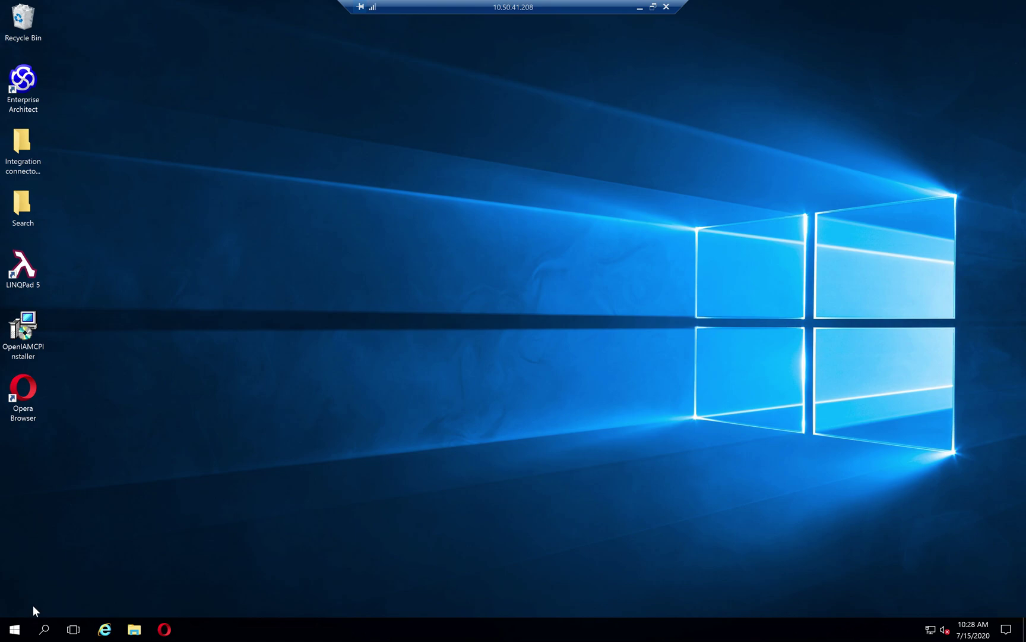
- Open regedit as admin and navigate to HKLM\SOFTWARE\OpenIAM\OpenIAMCredentialProvider
left_click(15, 630)
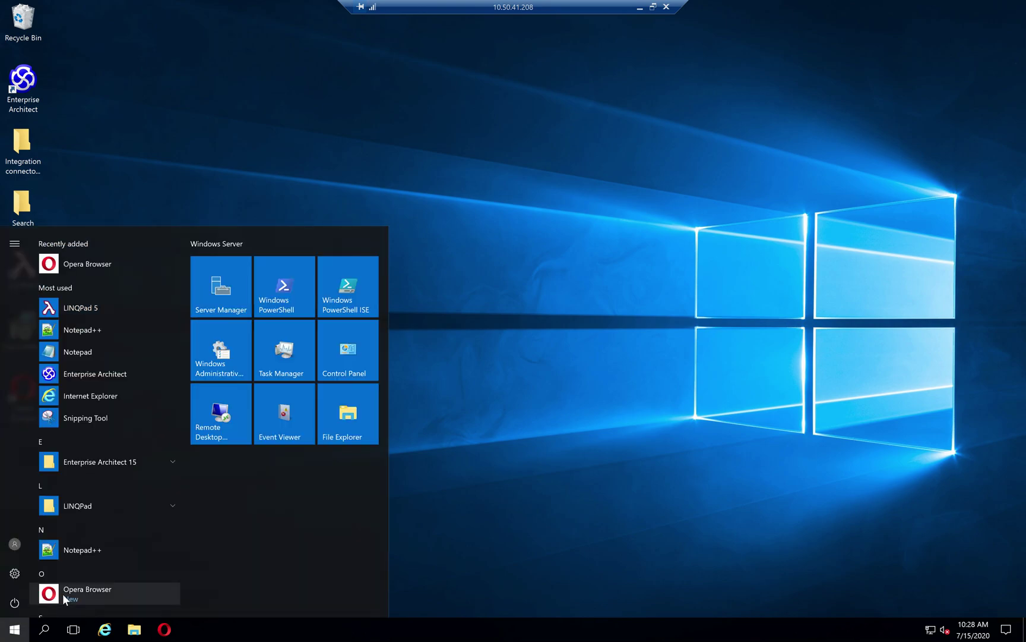
type("regedit")
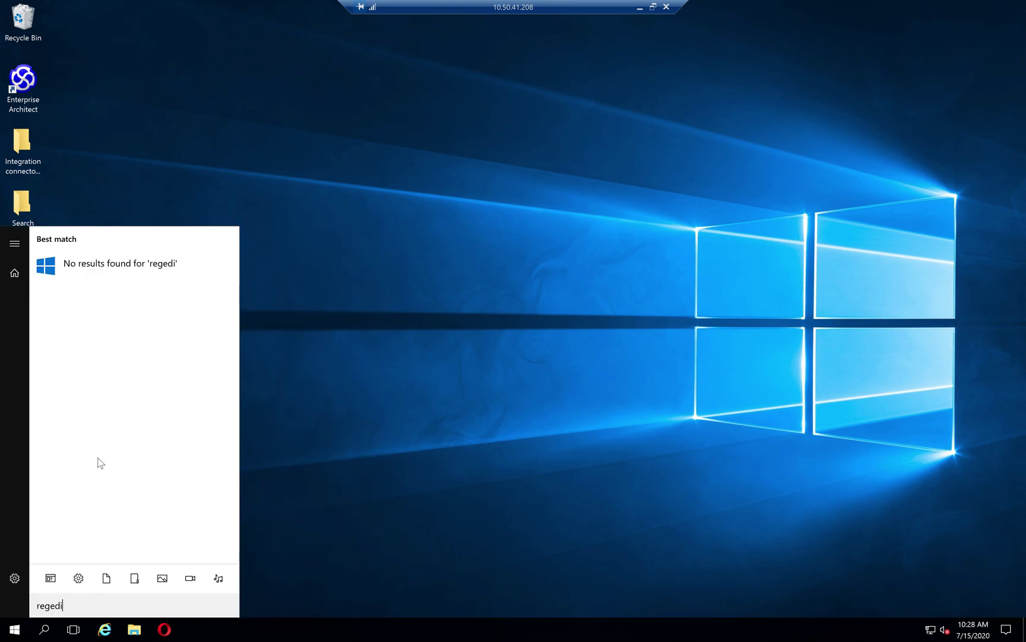
left_click(60, 266)
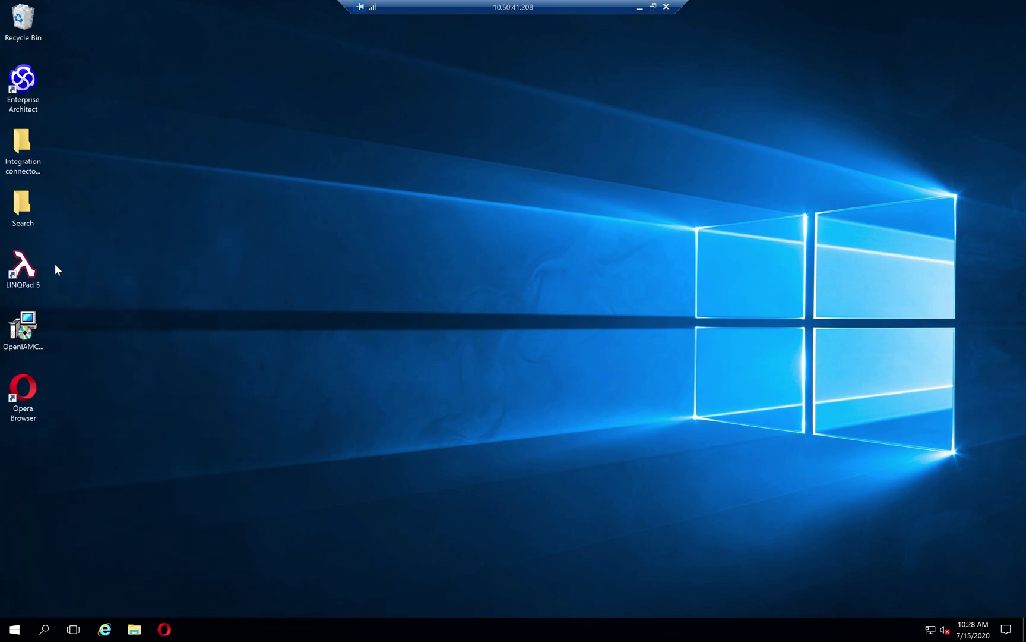
left_click(449, 393)
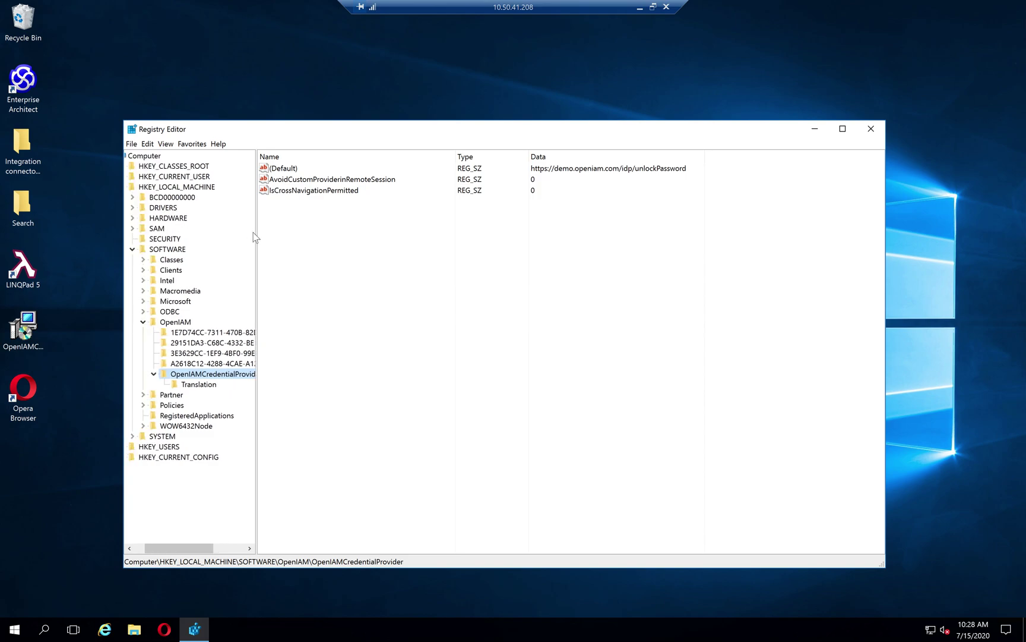
left_click(160, 189)
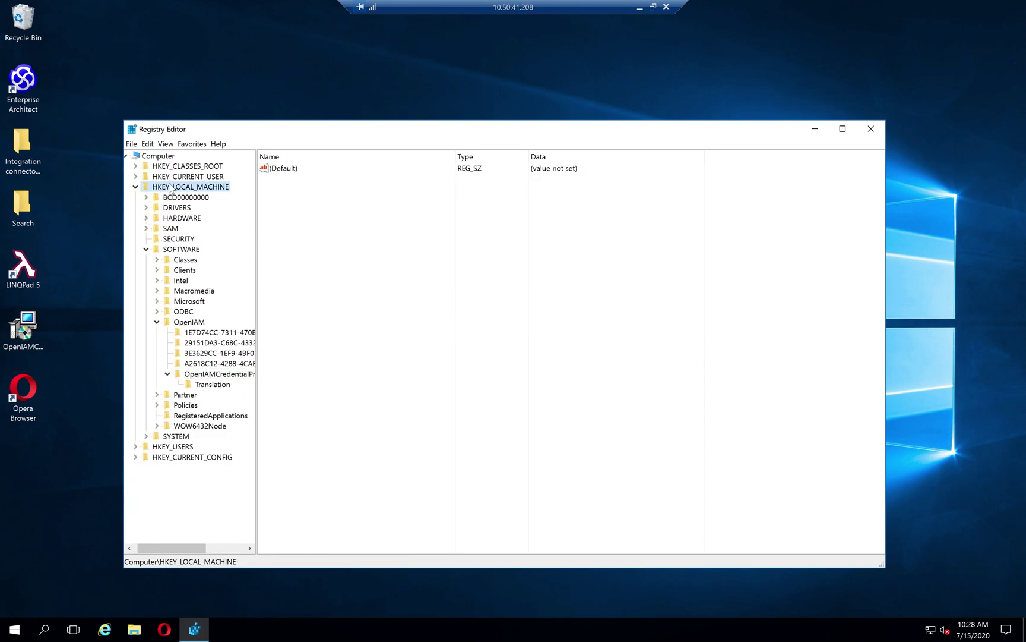
left_click(171, 250)
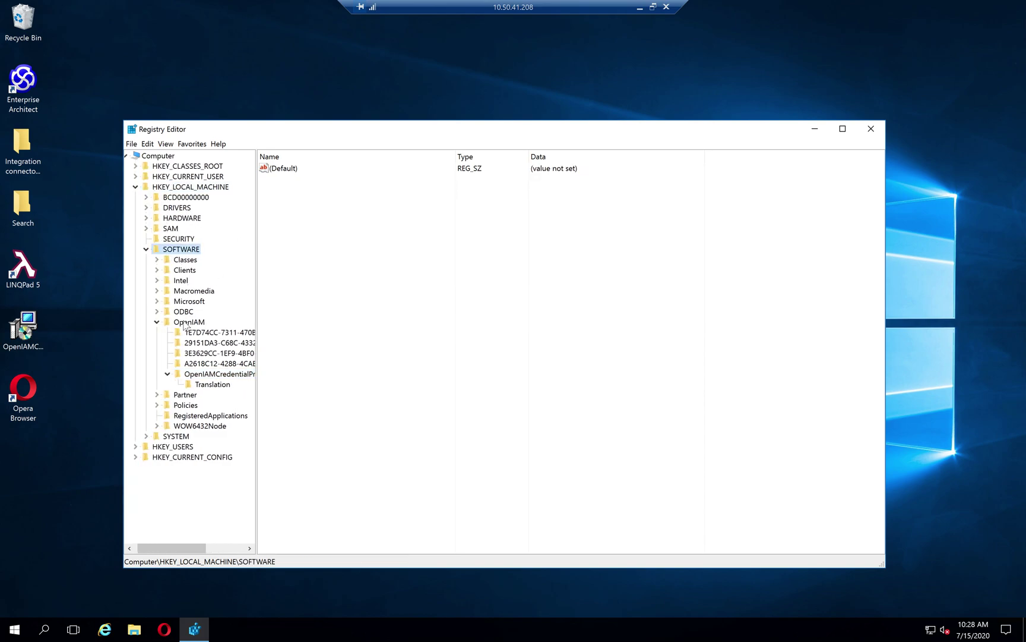
left_click(187, 322)
left_click(202, 375)
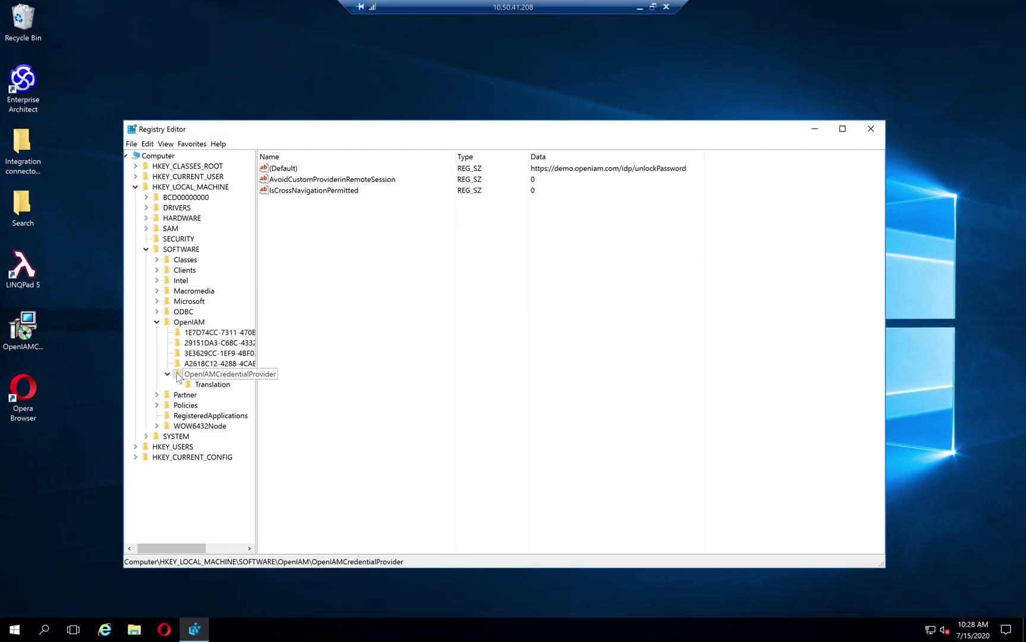
left_click(168, 373)
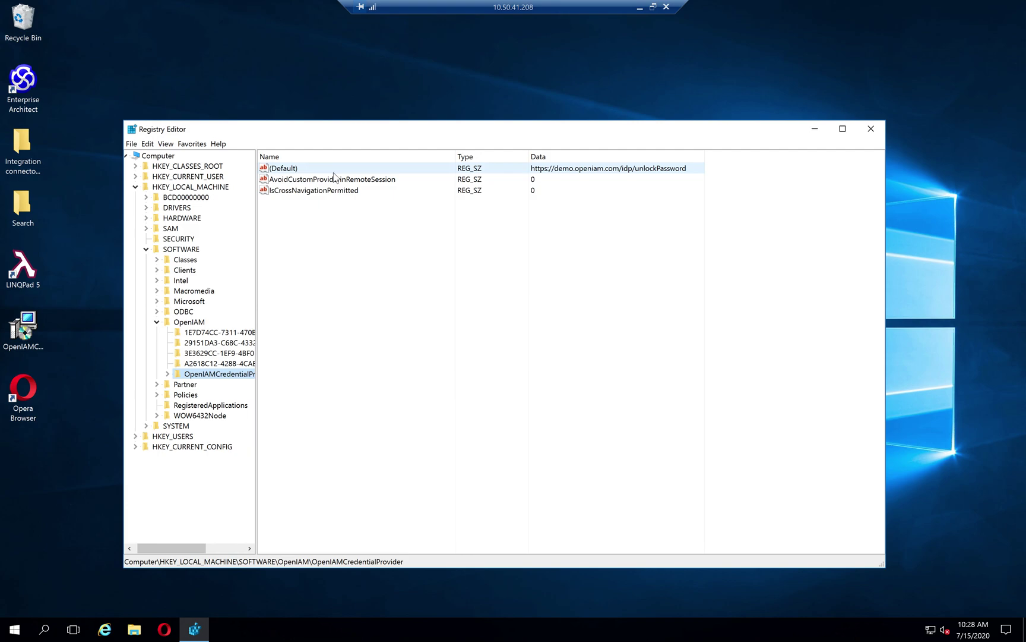
- Set AvoidCustomProviderinRemoteSession's value data to 1
left_click(294, 178)
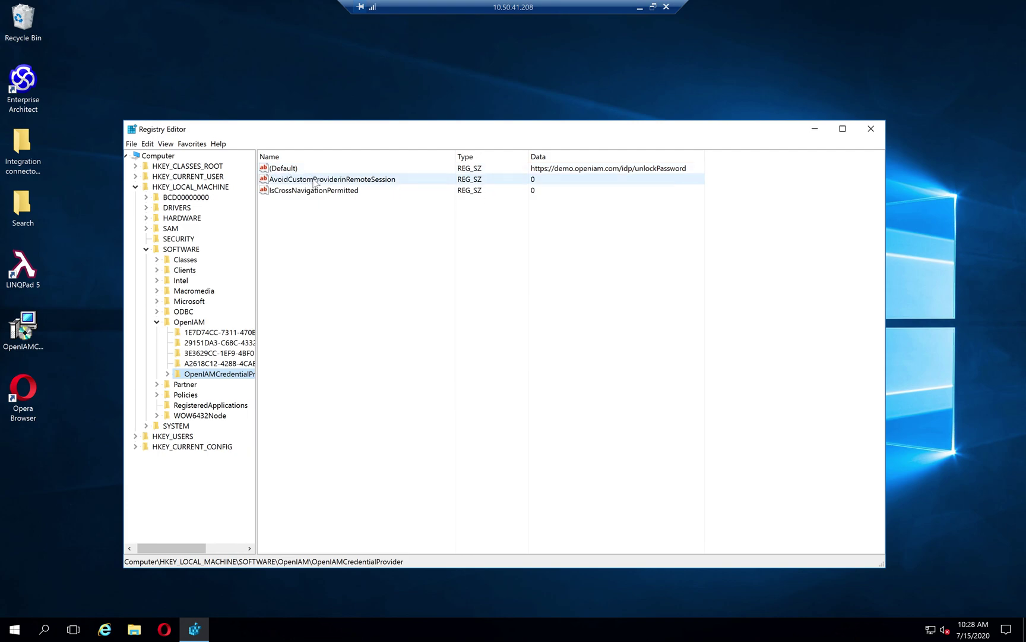
double_click(315, 180)
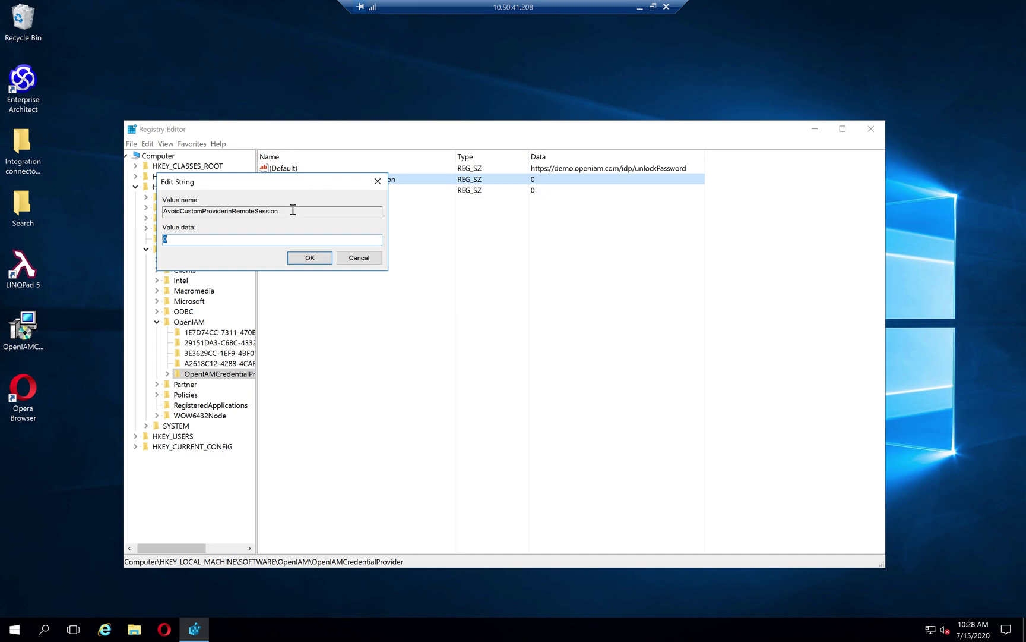
type("1")
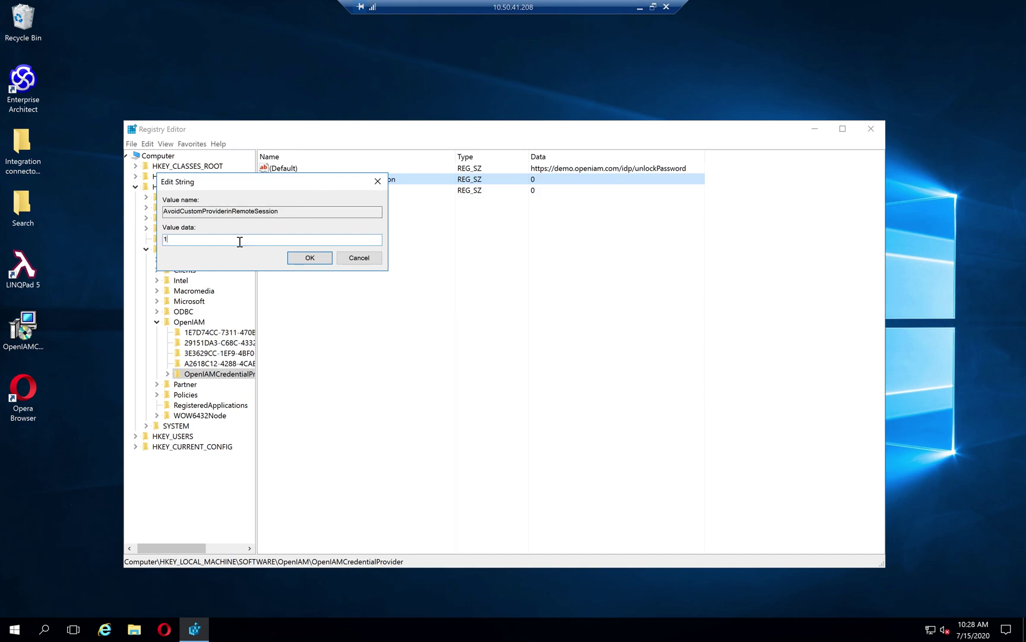
left_click(310, 259)
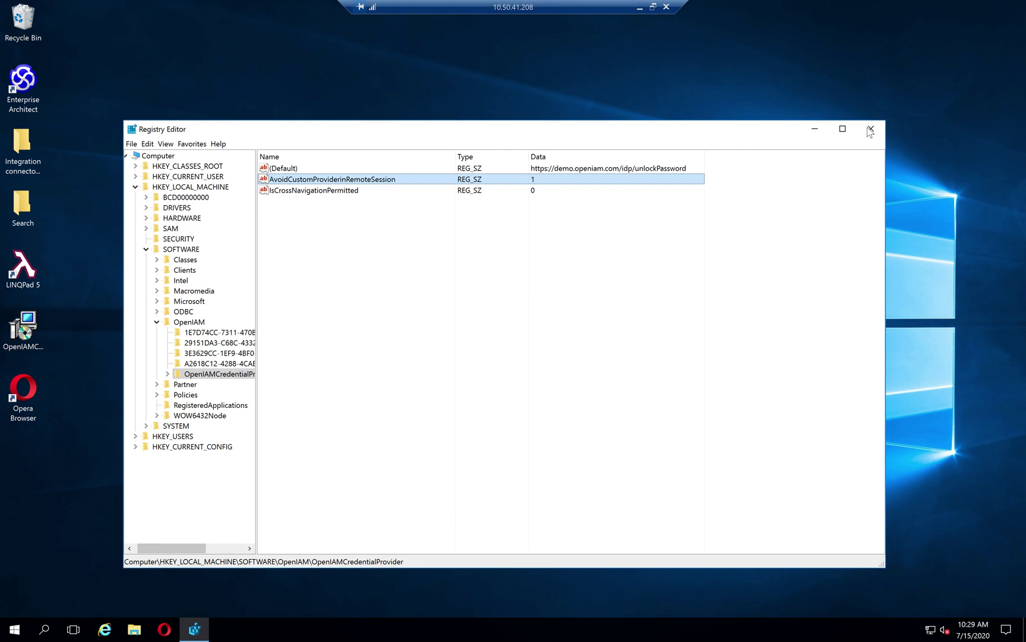
- Close Registry Editor and disconnect from the remote session via the Start power menu
key("alt+F4")
left_click(15, 629)
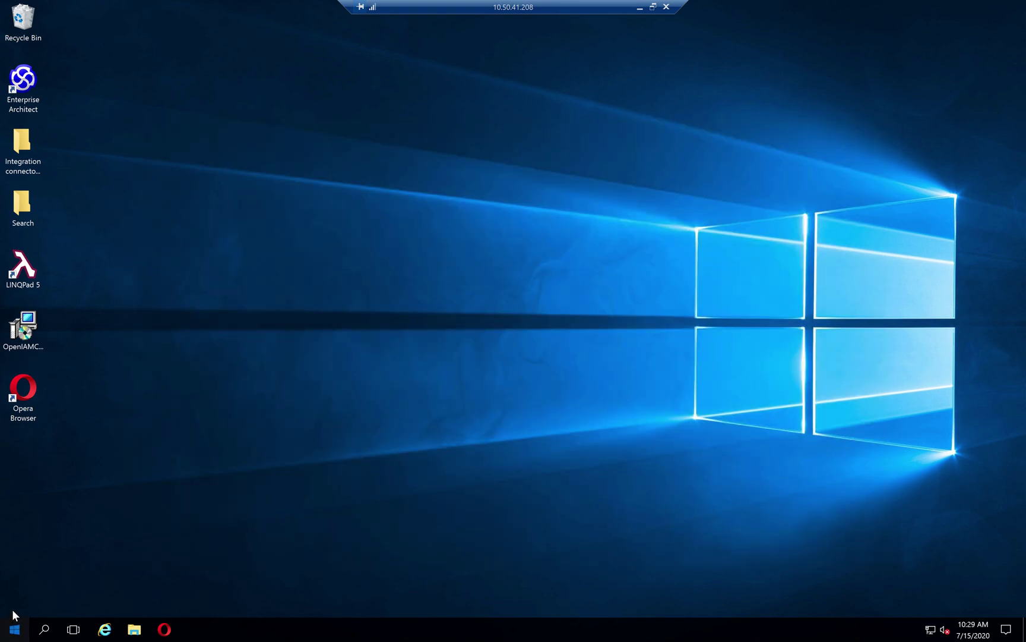
left_click(15, 603)
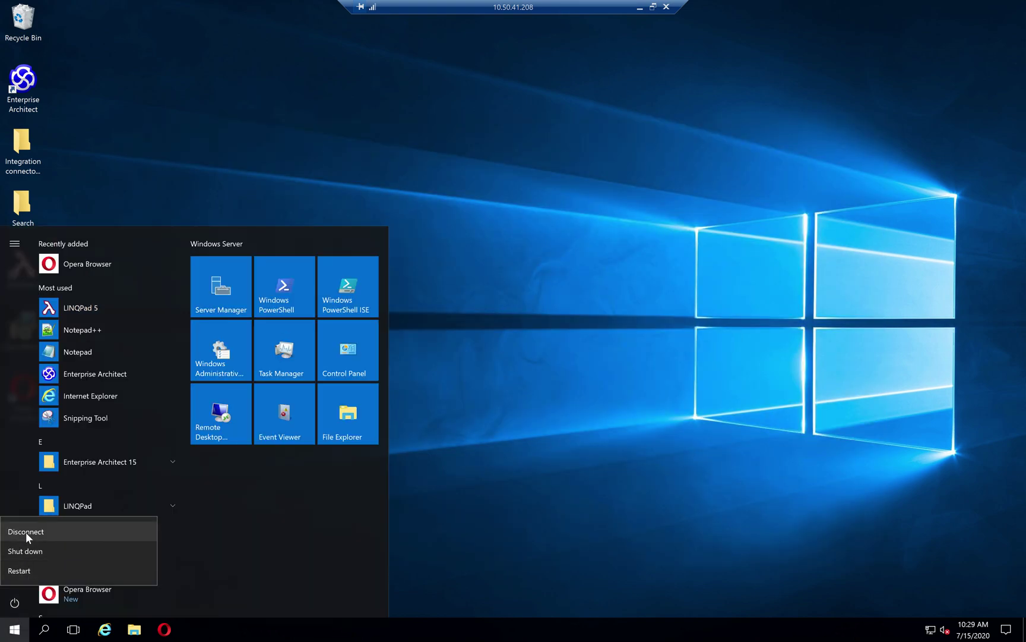
left_click(27, 532)
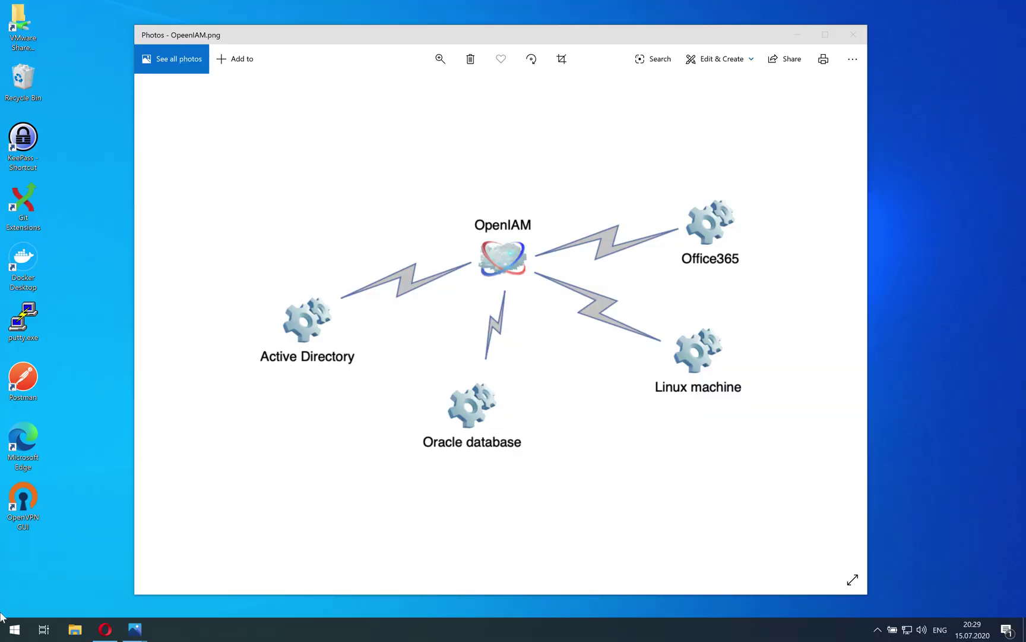
- Reconnect to 10.50.41.208 with Remote Desktop Connection, accepting the untrusted certificate warning
left_click(7, 637)
type("rem")
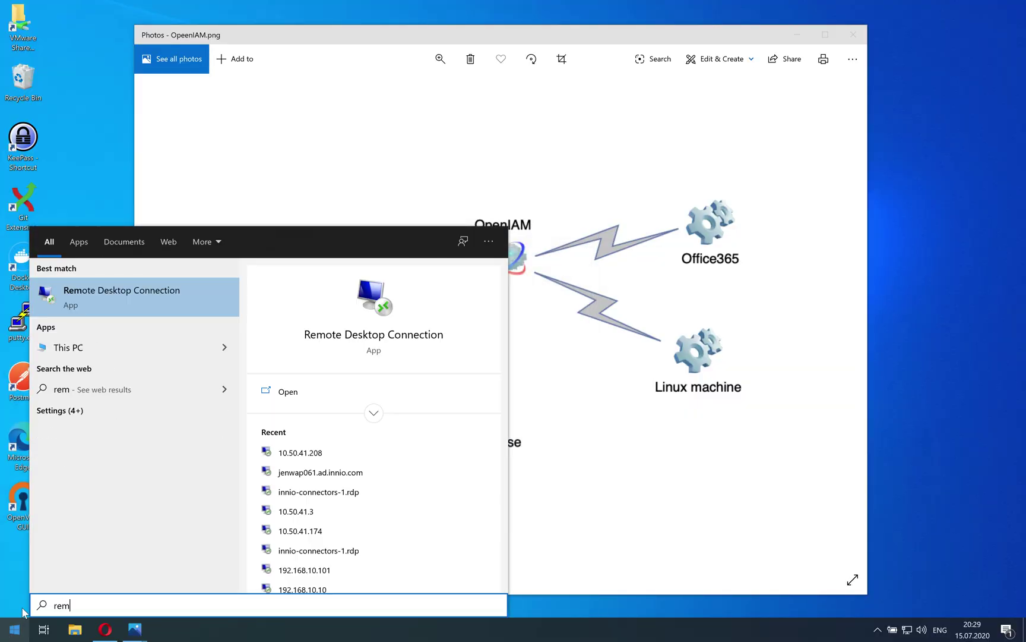
left_click(78, 291)
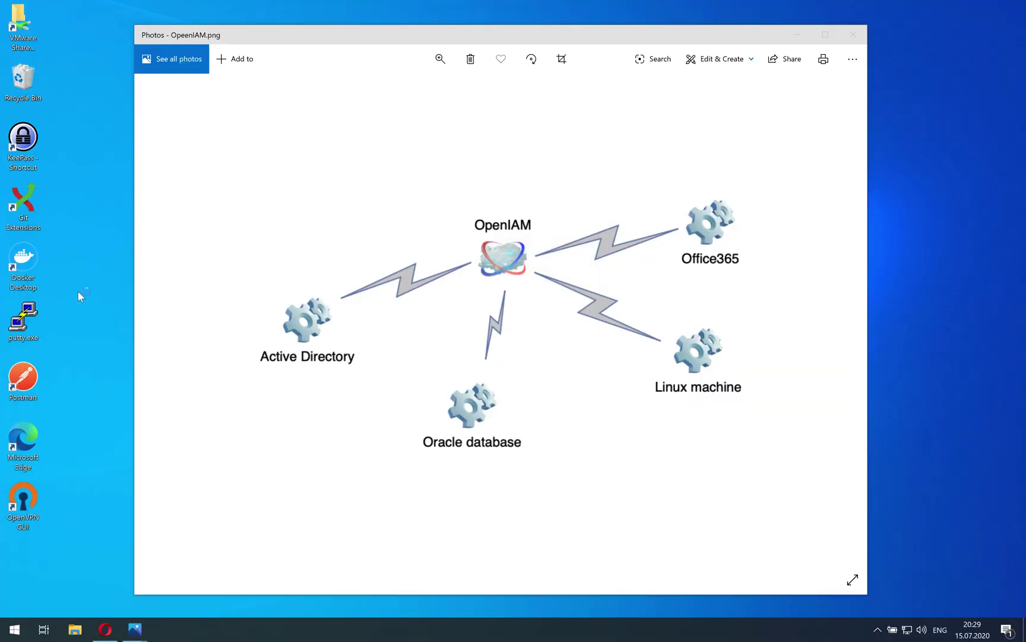
left_click(568, 252)
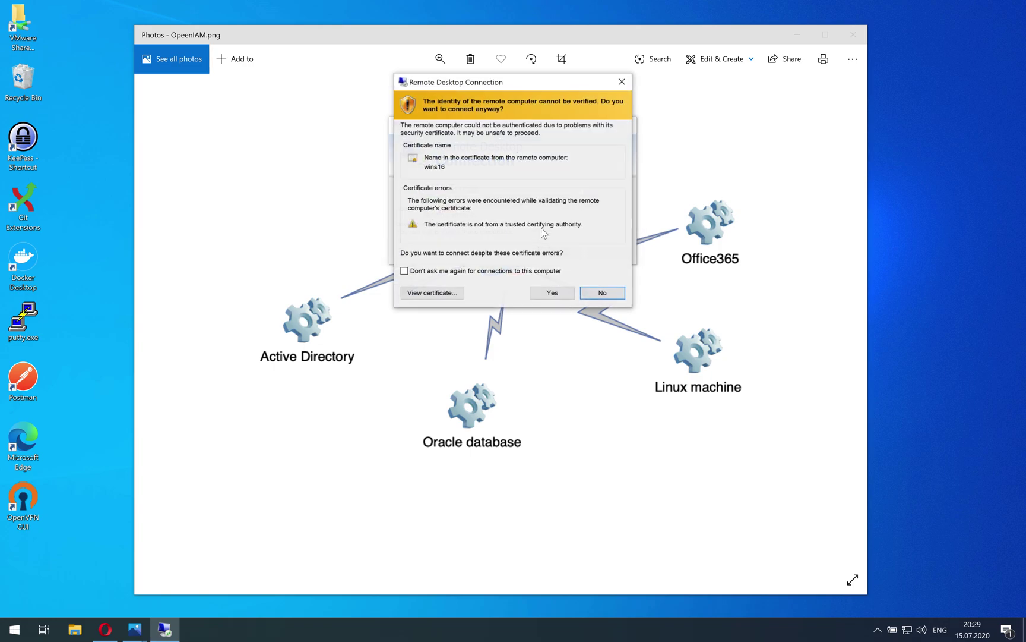
left_click(563, 293)
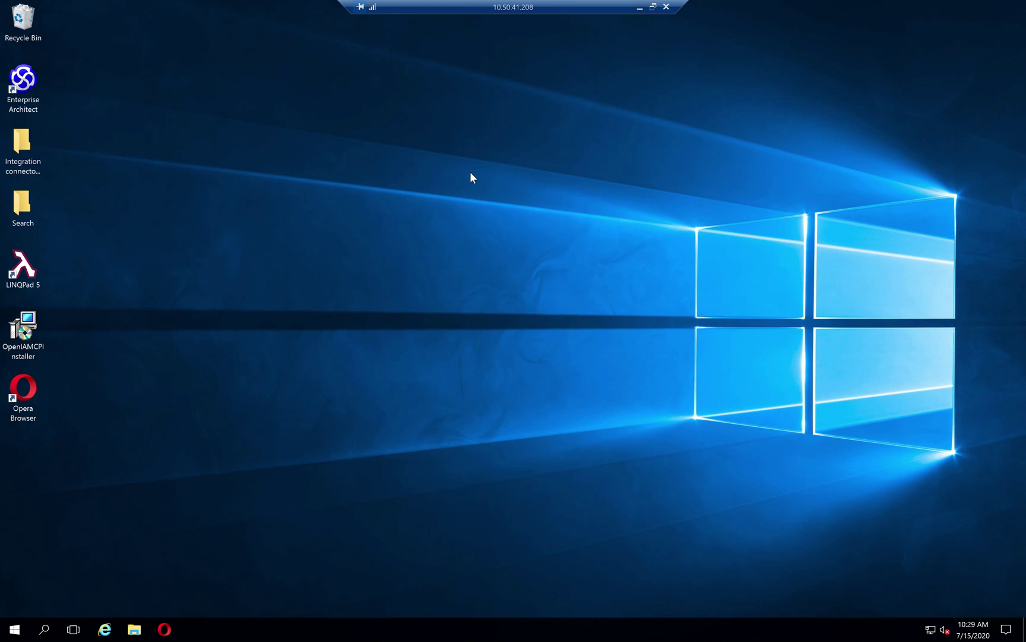
- Remove OpenIAM Credential Provider in Control Panel's Uninstall a program list, approving the confirmation and UAC prompts
left_click(14, 630)
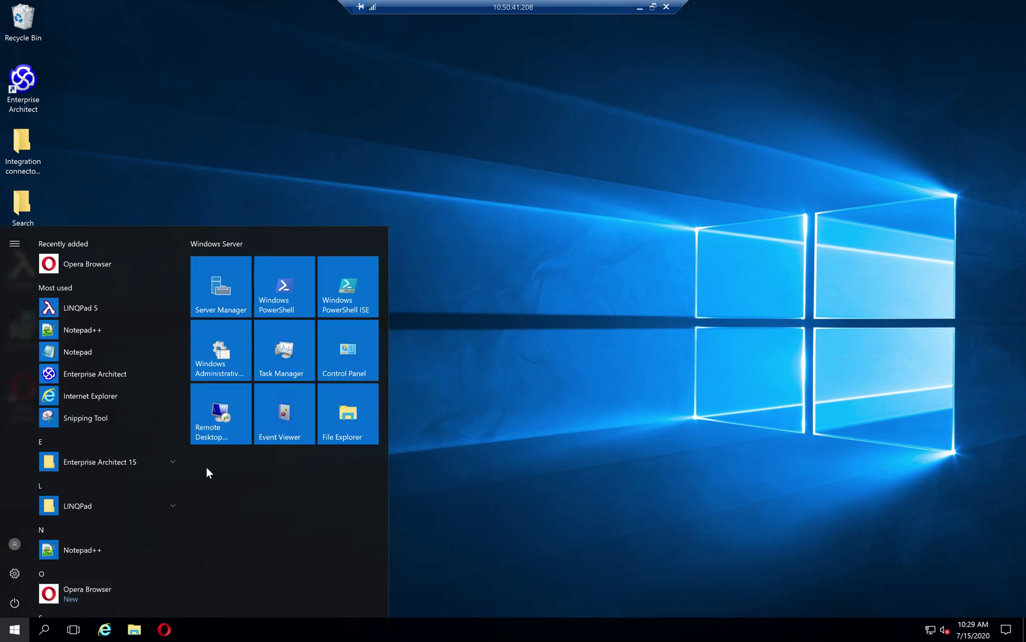
left_click(343, 354)
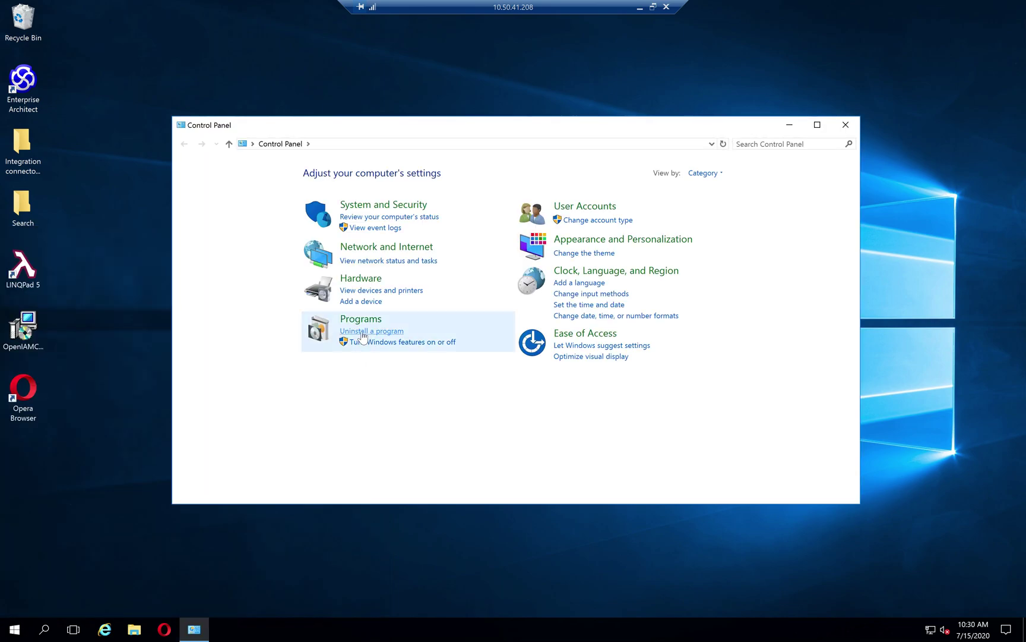
left_click(363, 333)
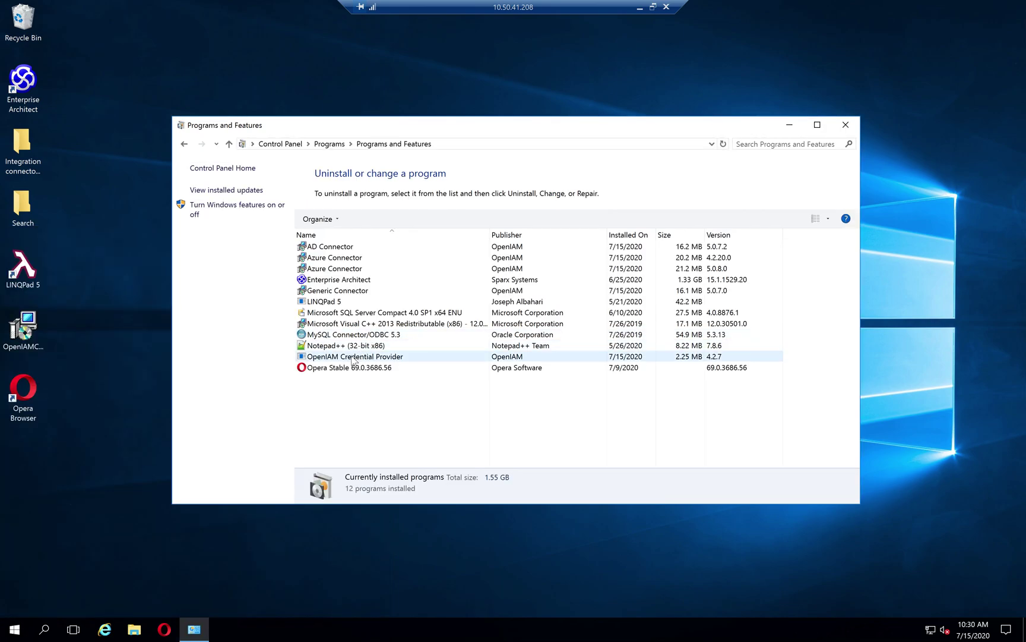
left_click(353, 359)
right_click(351, 357)
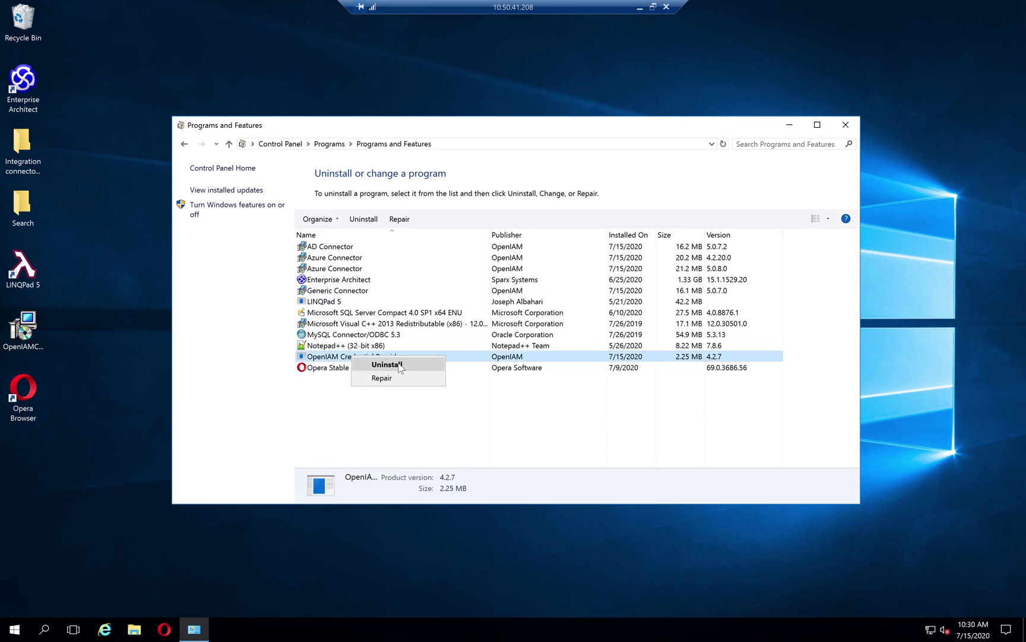
left_click(399, 364)
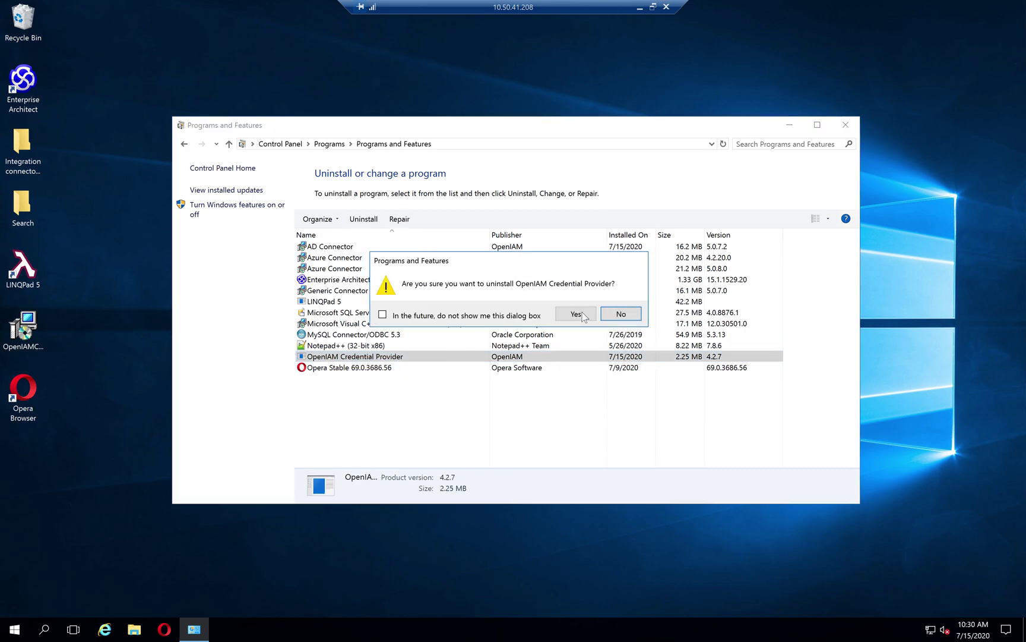
left_click(577, 314)
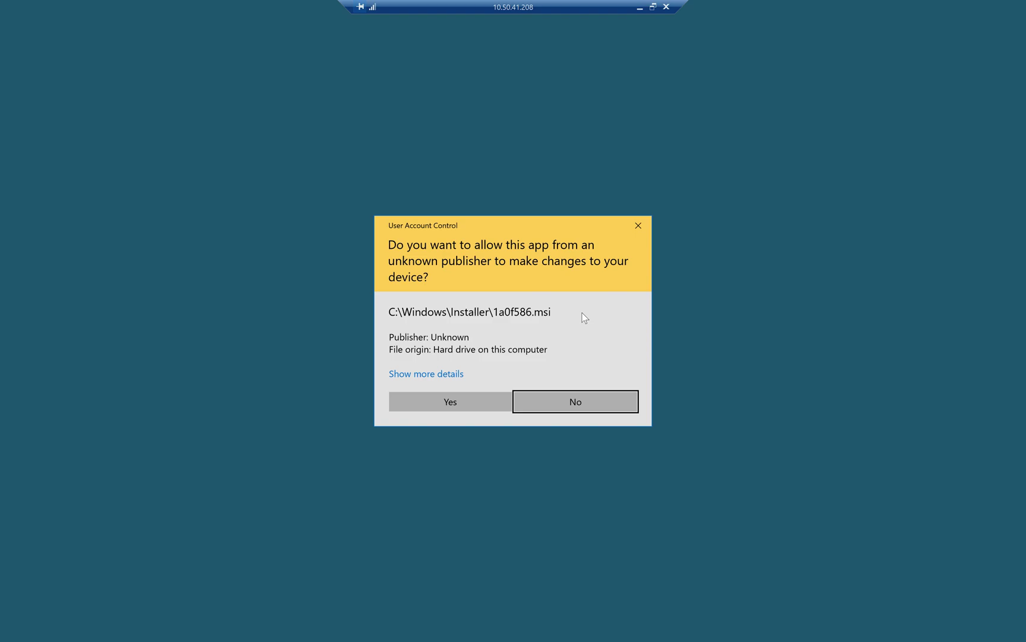
left_click(452, 404)
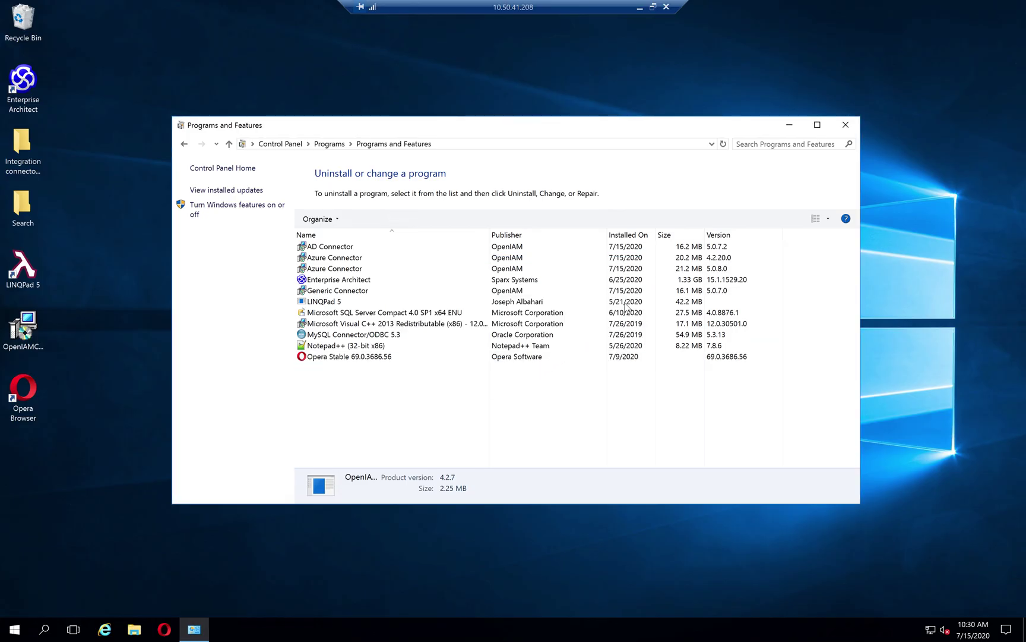
left_click(836, 128)
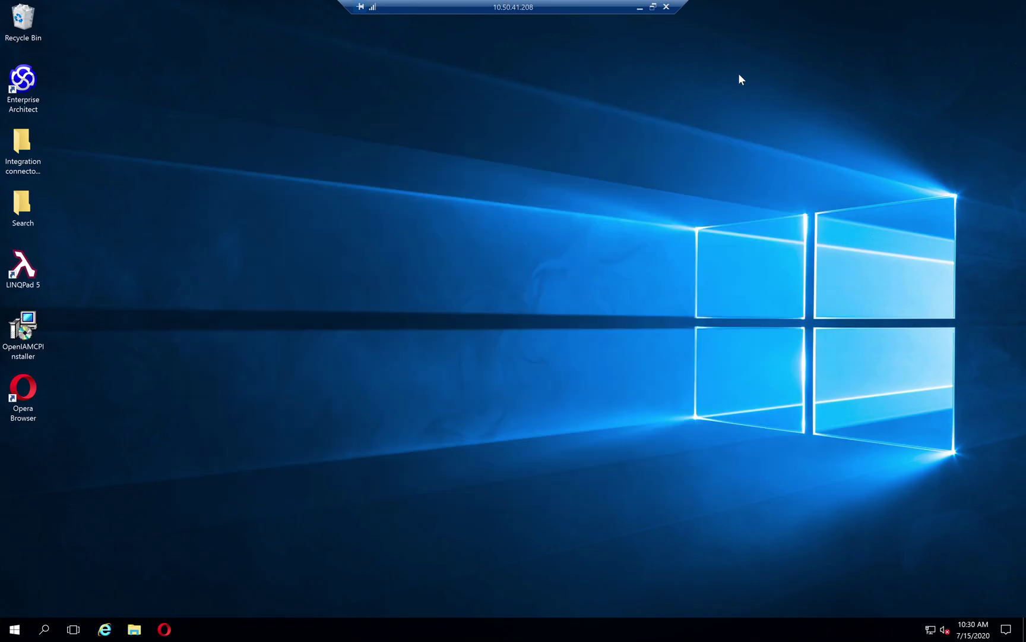
- Close the 10.50.41.208 connection bar and confirm the disconnect, returning to the local Photos view
left_click(666, 7)
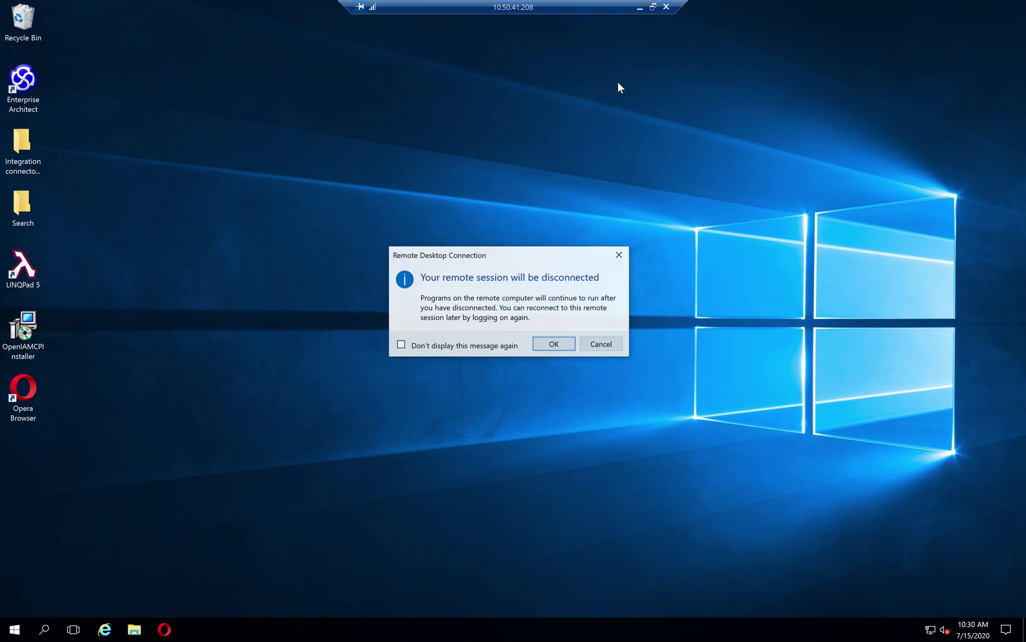
left_click(544, 344)
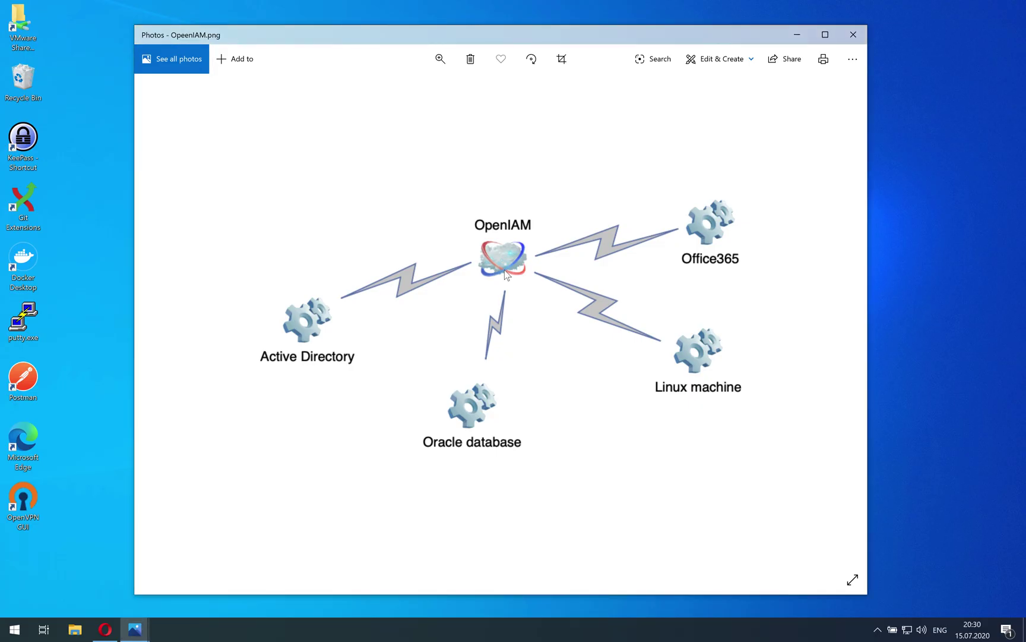